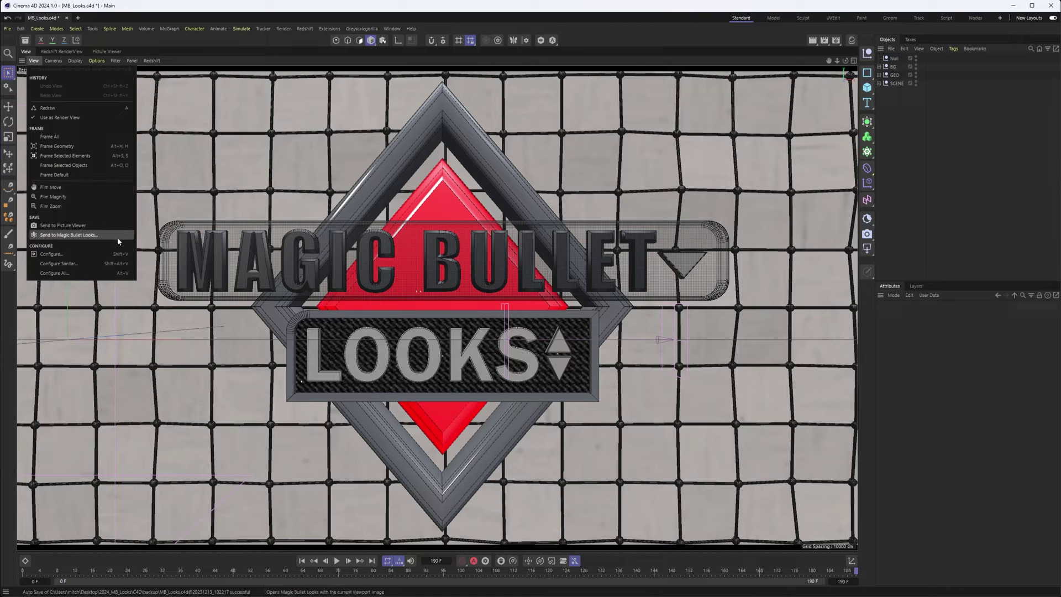
# Send the unrendered viewport image to Magic Bullet Looks for a preview, and close the Looks window
pyautogui.click(117, 237)
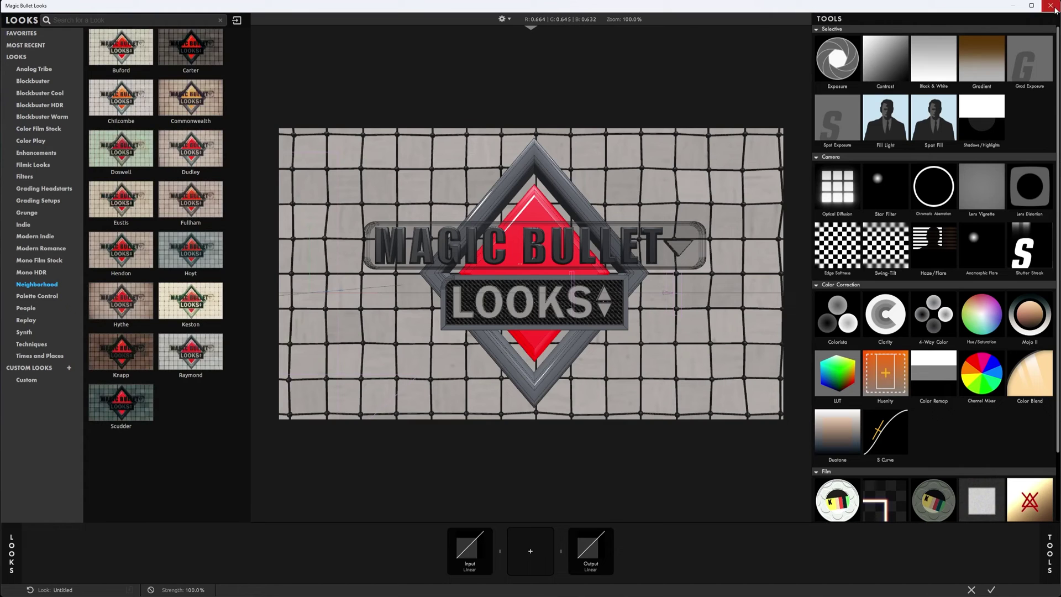
pyautogui.click(1052, 7)
# Start the Redshift IPR in the viewport, send the view to Magic Bullet Looks, and close the Looks window
pyautogui.click(160, 61)
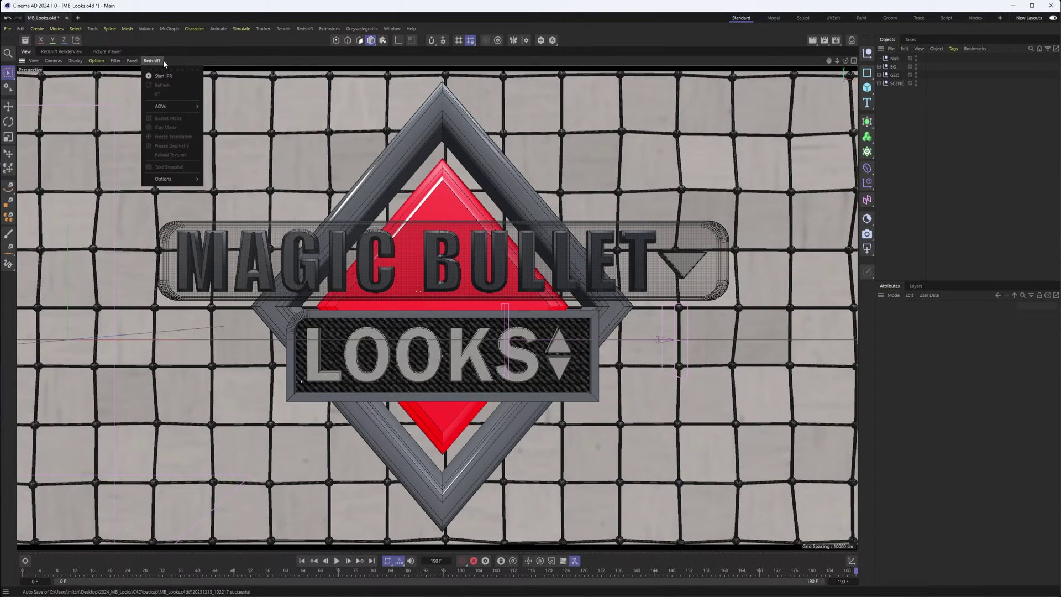
pyautogui.click(163, 76)
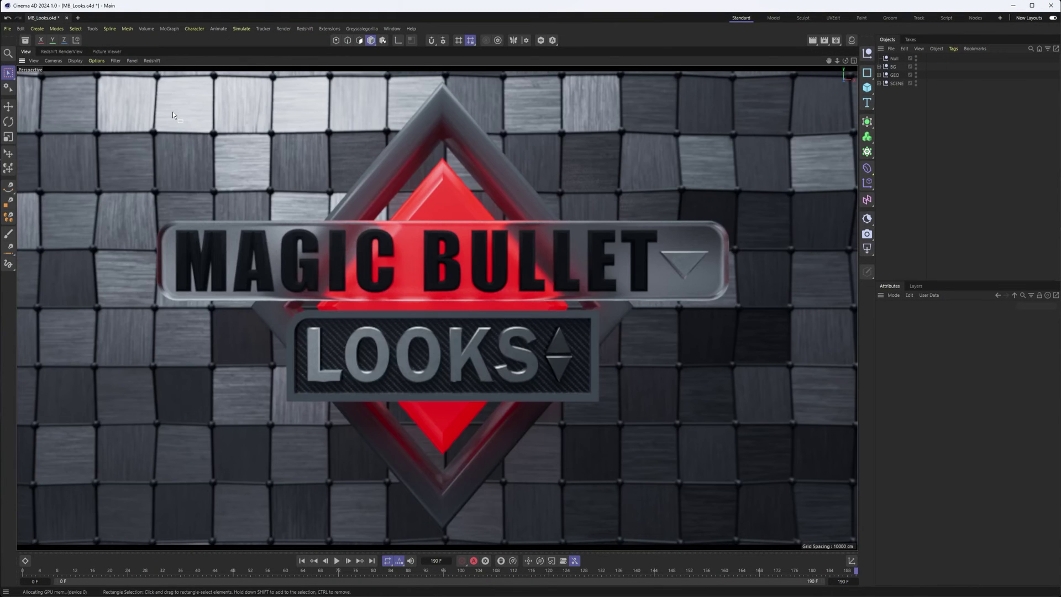
pyautogui.click(32, 61)
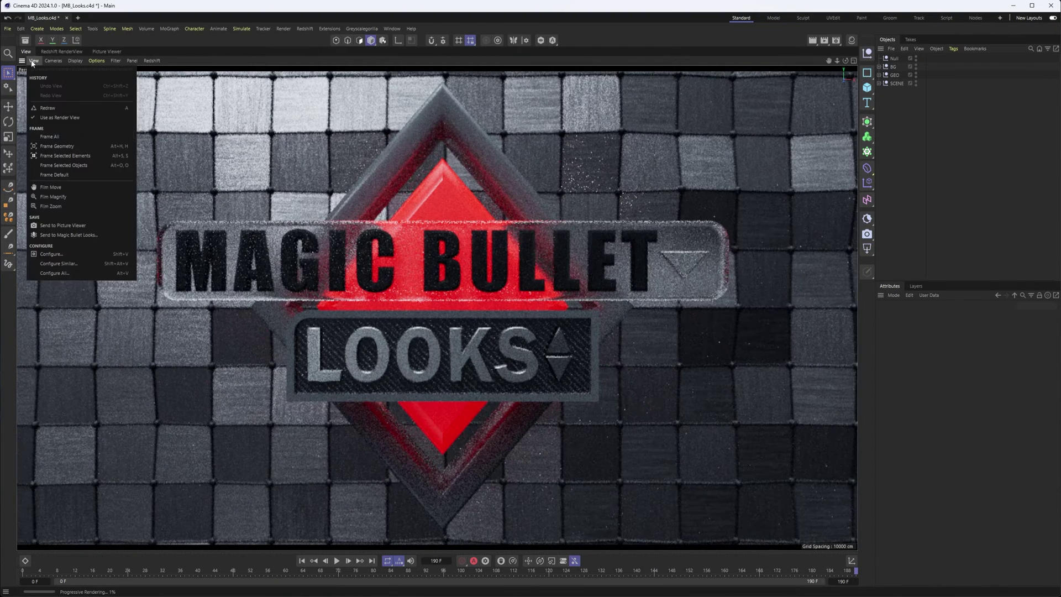
pyautogui.click(76, 238)
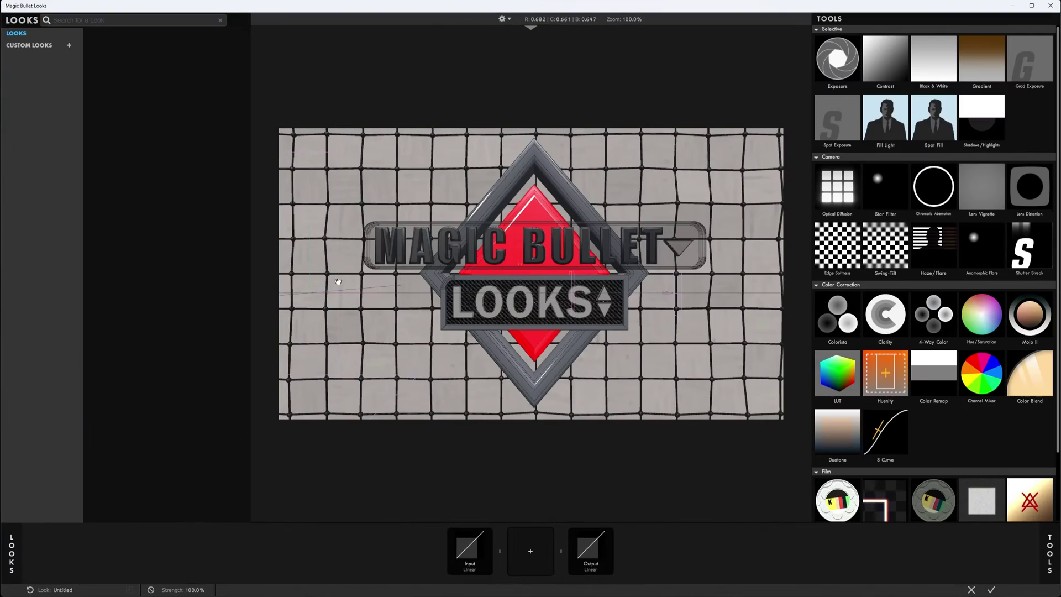
pyautogui.click(1051, 5)
# Send the IPR-rendered viewport image to the Picture Viewer and show the viewer's file commands
pyautogui.click(32, 60)
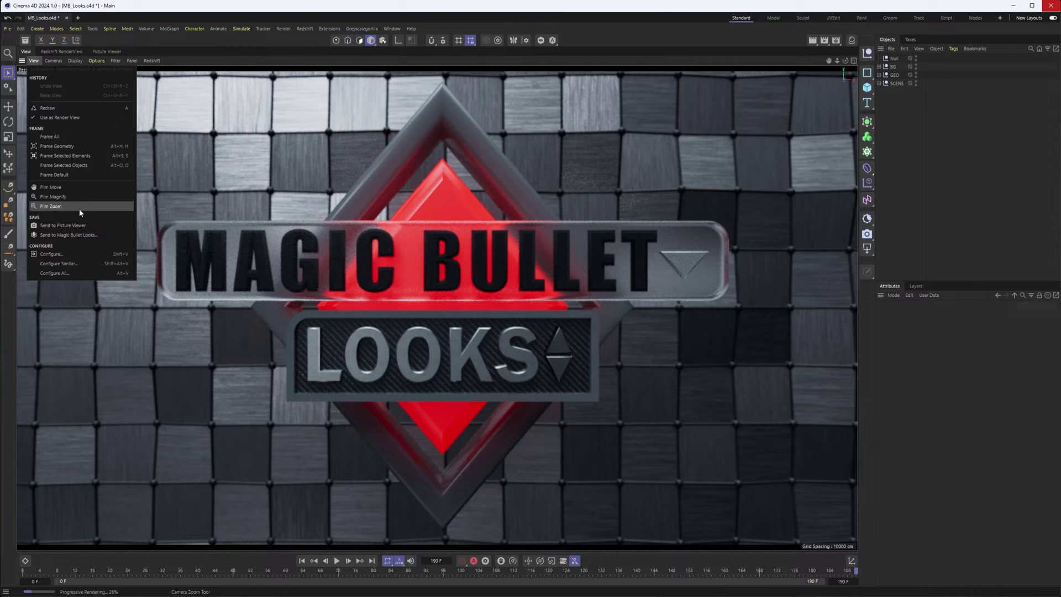
pyautogui.click(57, 229)
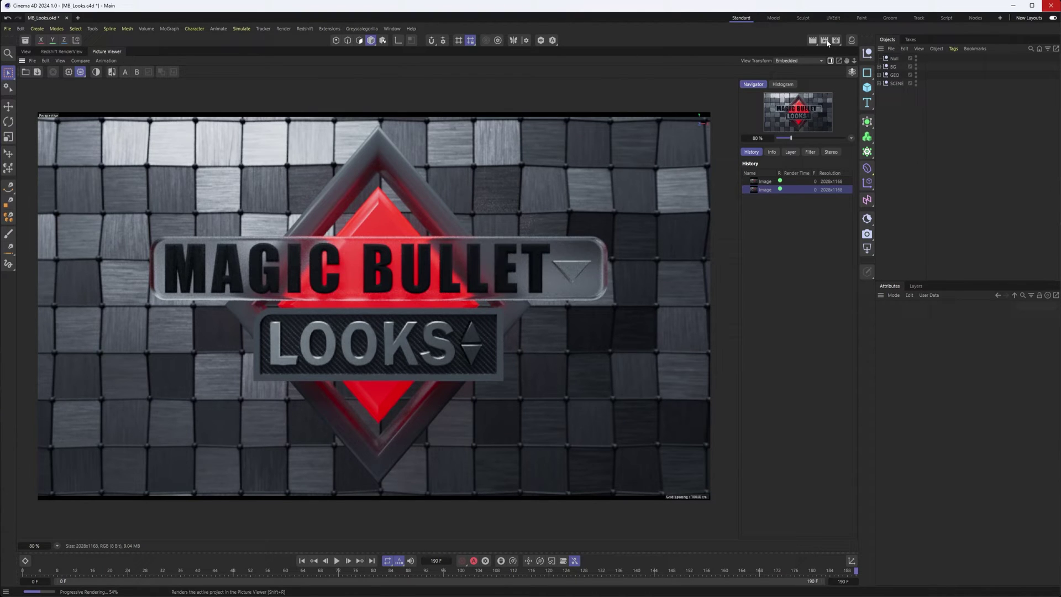
pyautogui.click(32, 60)
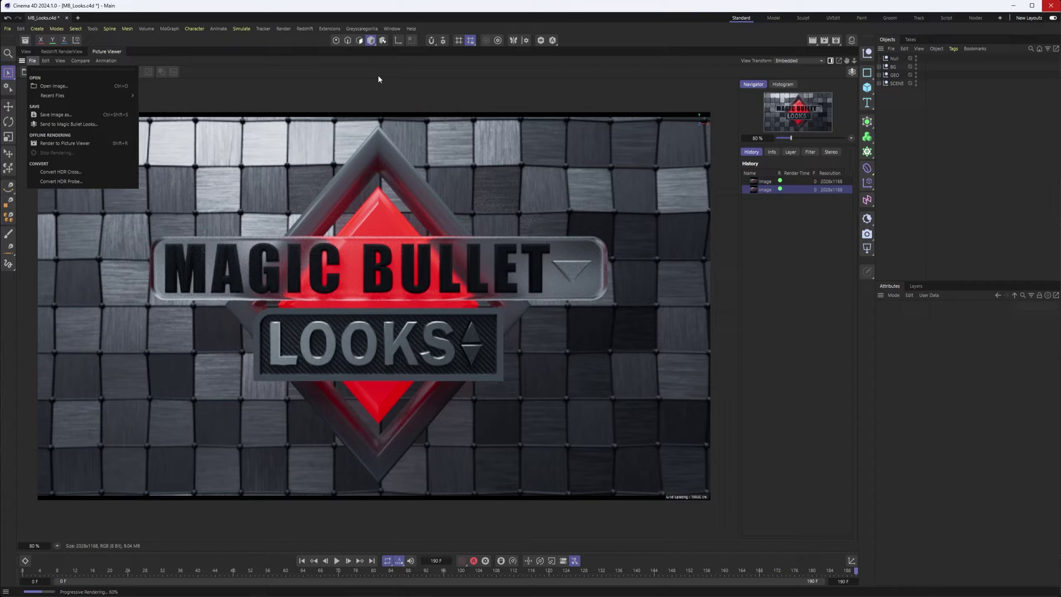
# Check the Redshift RenderView, return to the perspective viewport, and stop its Redshift IPR
pyautogui.click(67, 49)
pyautogui.click(68, 49)
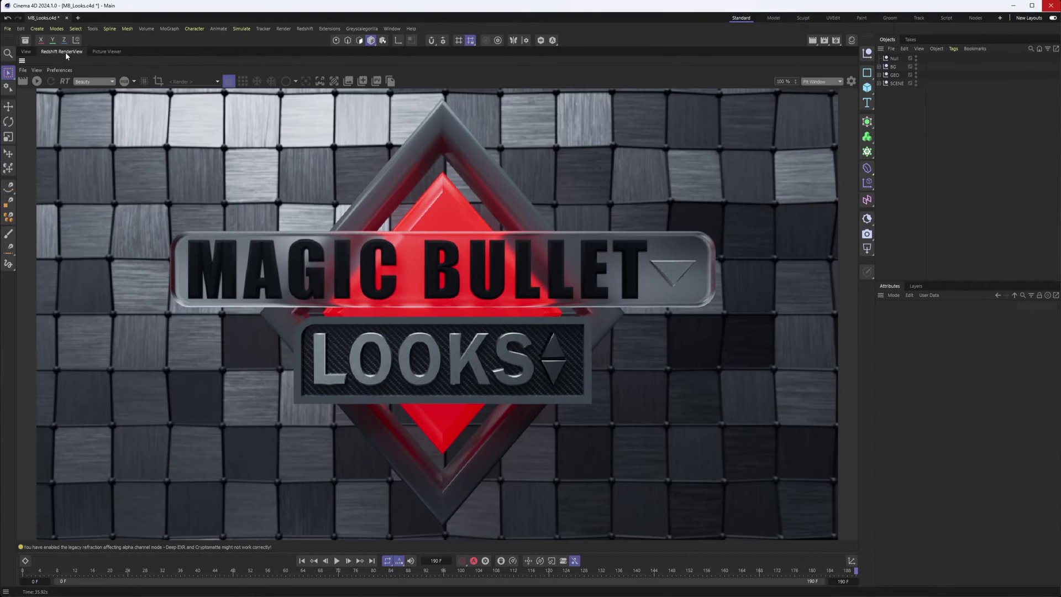
pyautogui.click(28, 51)
pyautogui.click(151, 61)
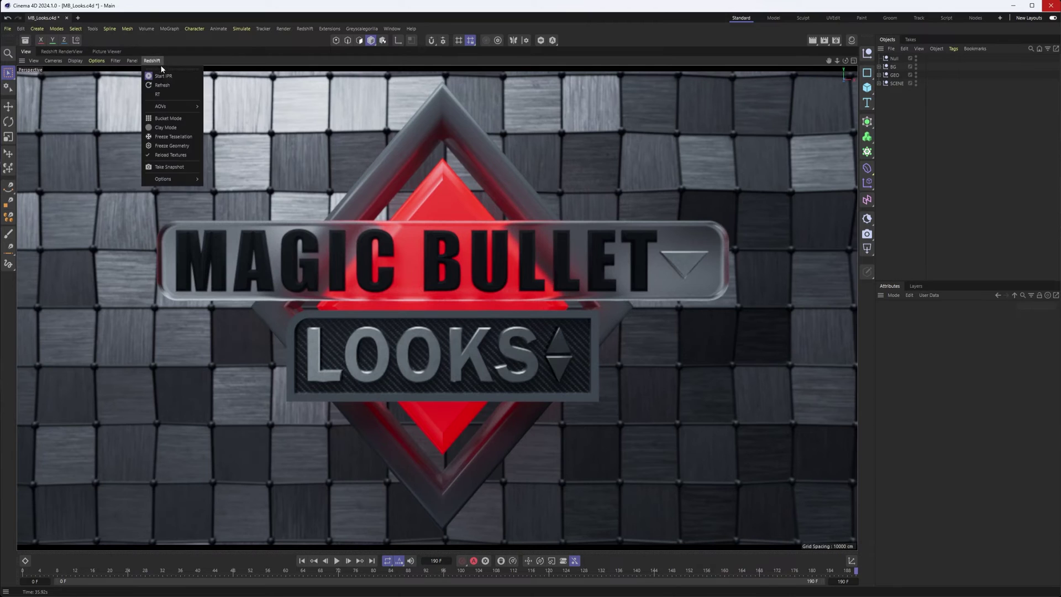
pyautogui.click(166, 75)
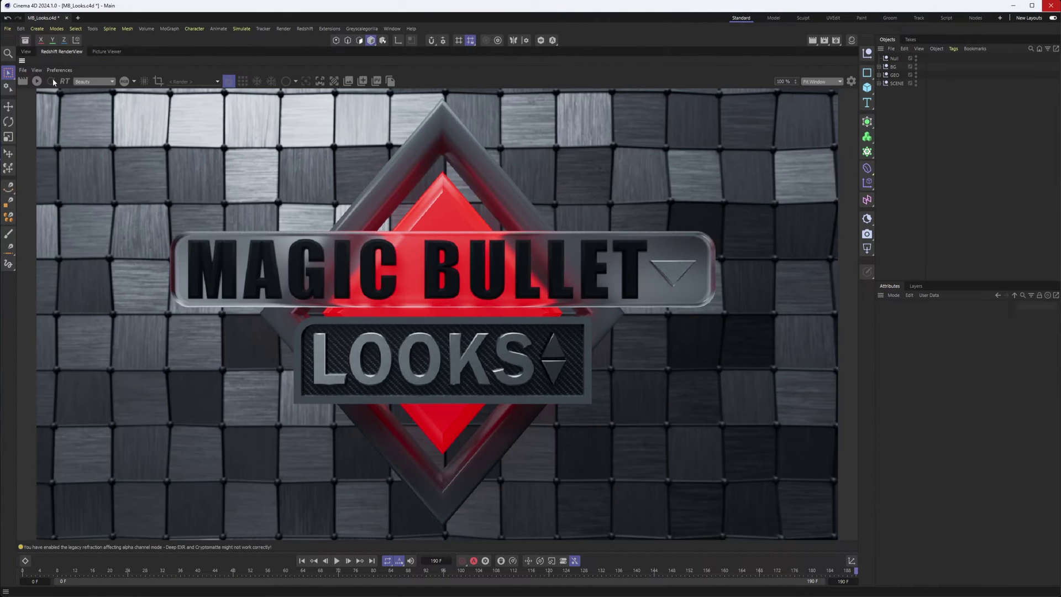
# Render the scene in the Redshift RenderView and open Magic Bullet Looks from its post-effect settings
pyautogui.click(61, 50)
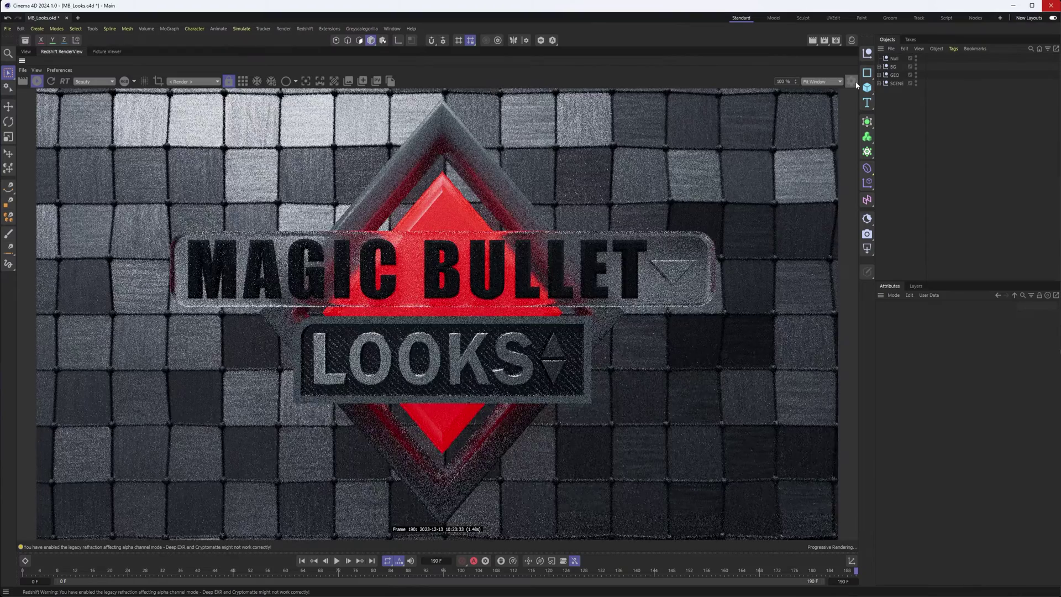
pyautogui.click(854, 83)
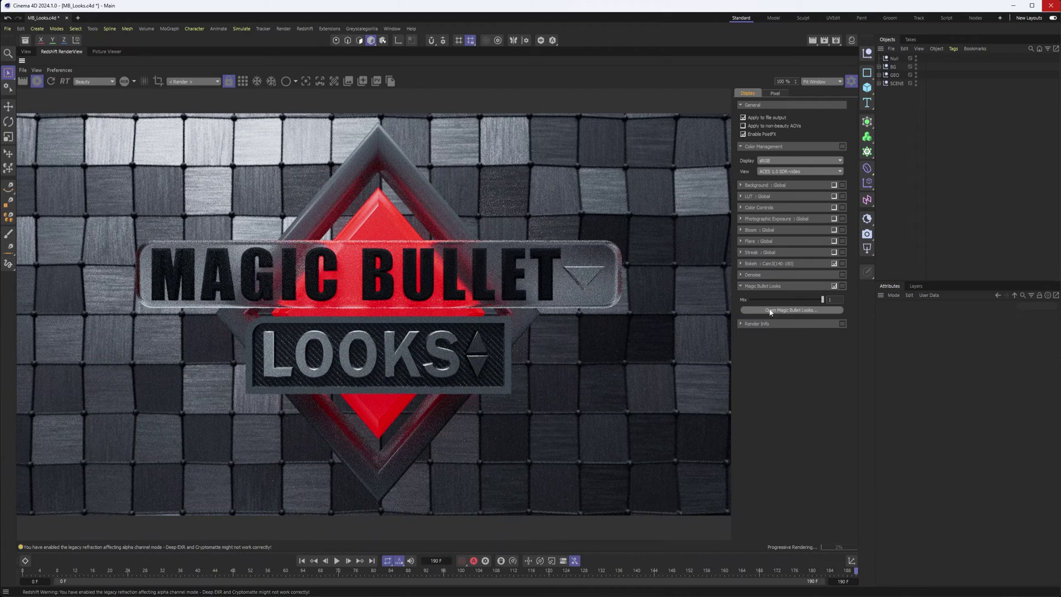
pyautogui.click(797, 310)
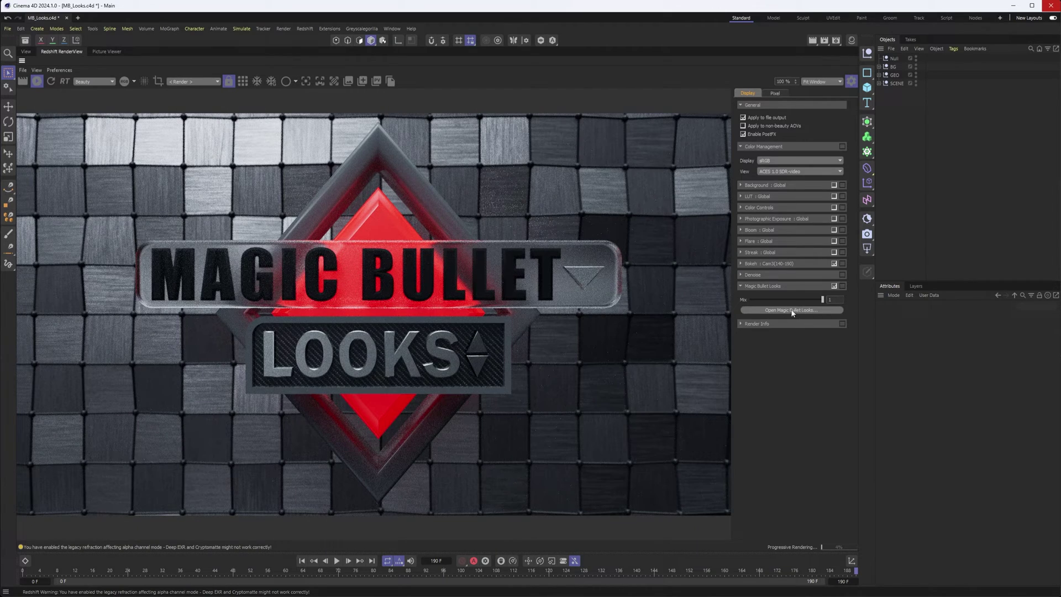
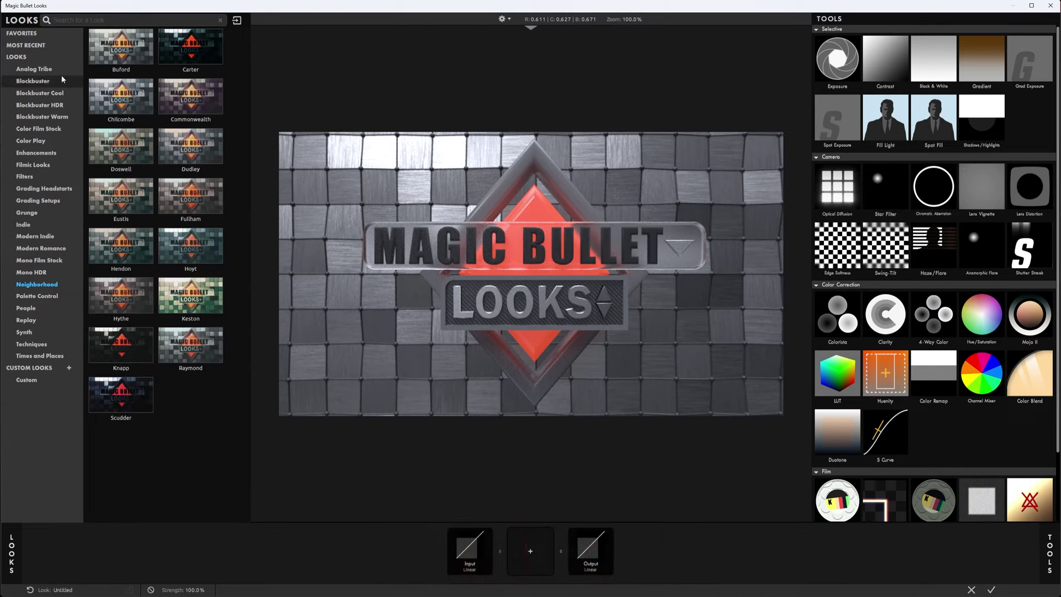
# Toggle the Looks and Tools drawers in Magic Bullet Looks, leaving both hidden to enlarge the preview
pyautogui.click(11, 558)
pyautogui.click(11, 558)
pyautogui.click(11, 558)
pyautogui.click(11, 558)
pyautogui.click(11, 558)
pyautogui.click(11, 558)
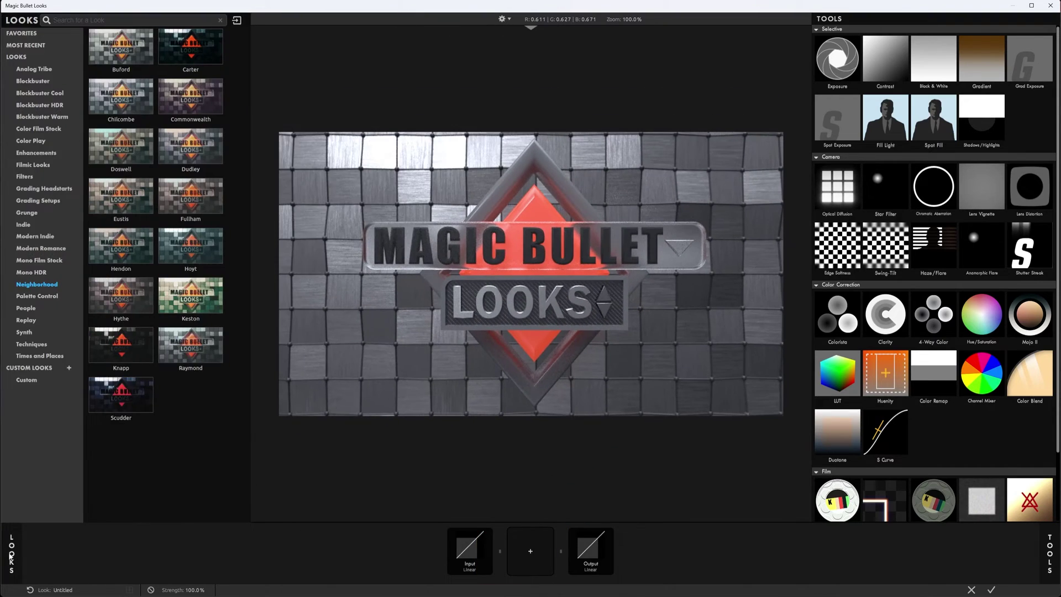
pyautogui.click(11, 558)
pyautogui.click(11, 558)
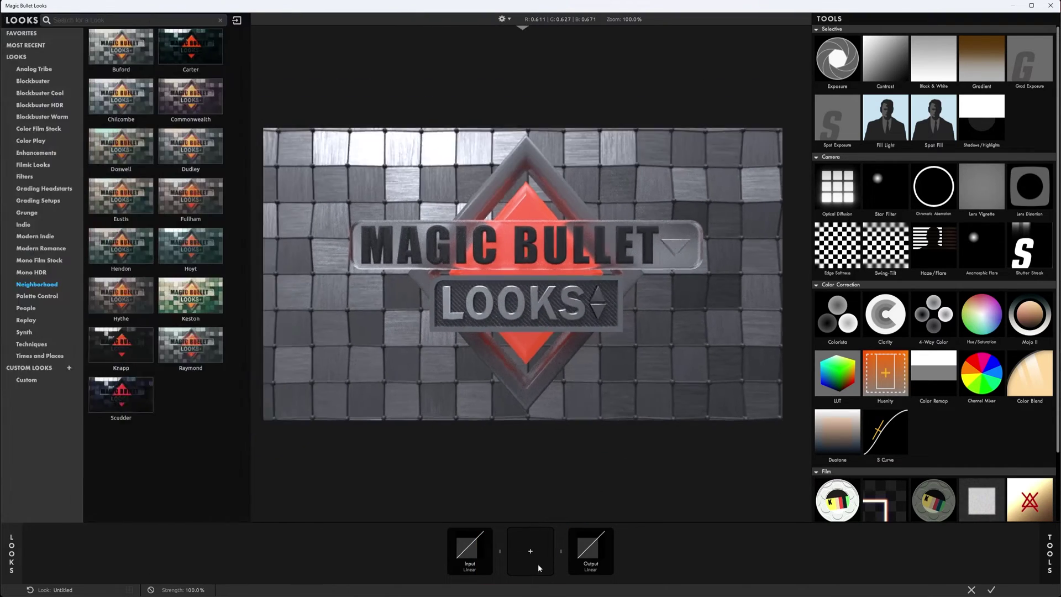
pyautogui.click(11, 558)
pyautogui.click(1049, 558)
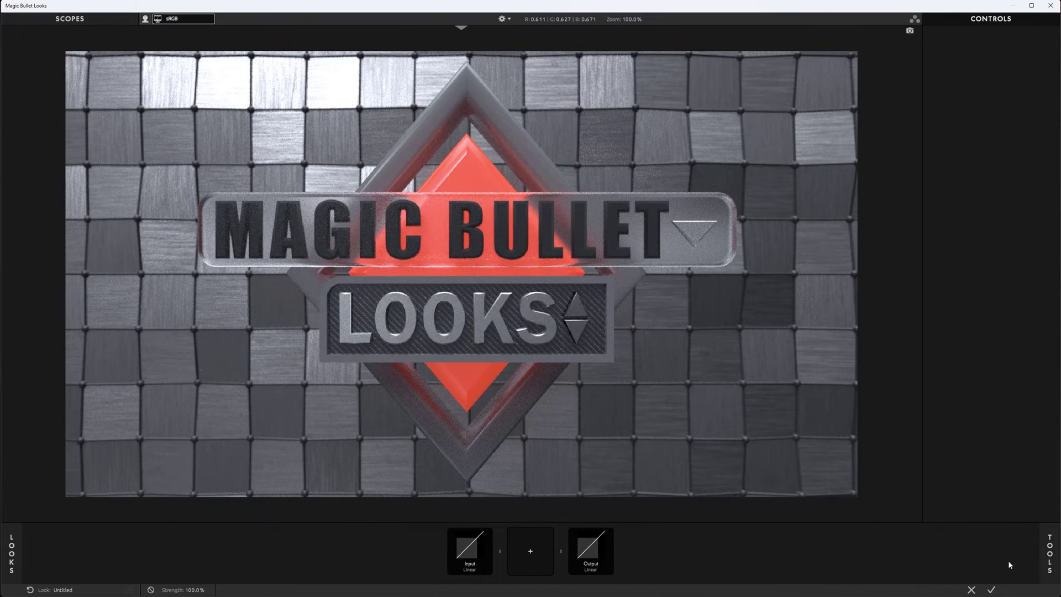
pyautogui.click(1044, 561)
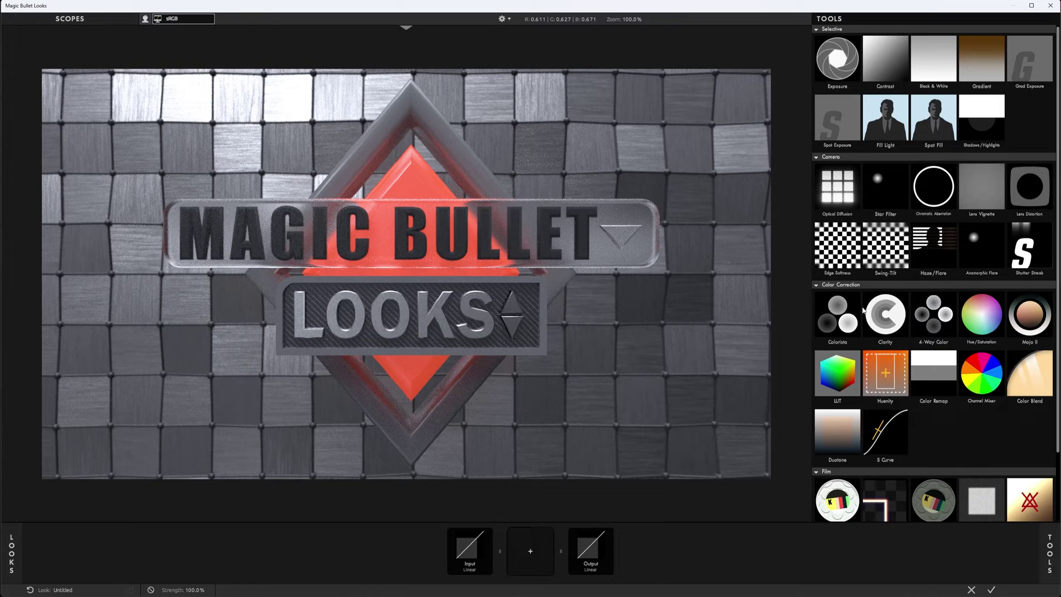
pyautogui.click(1048, 554)
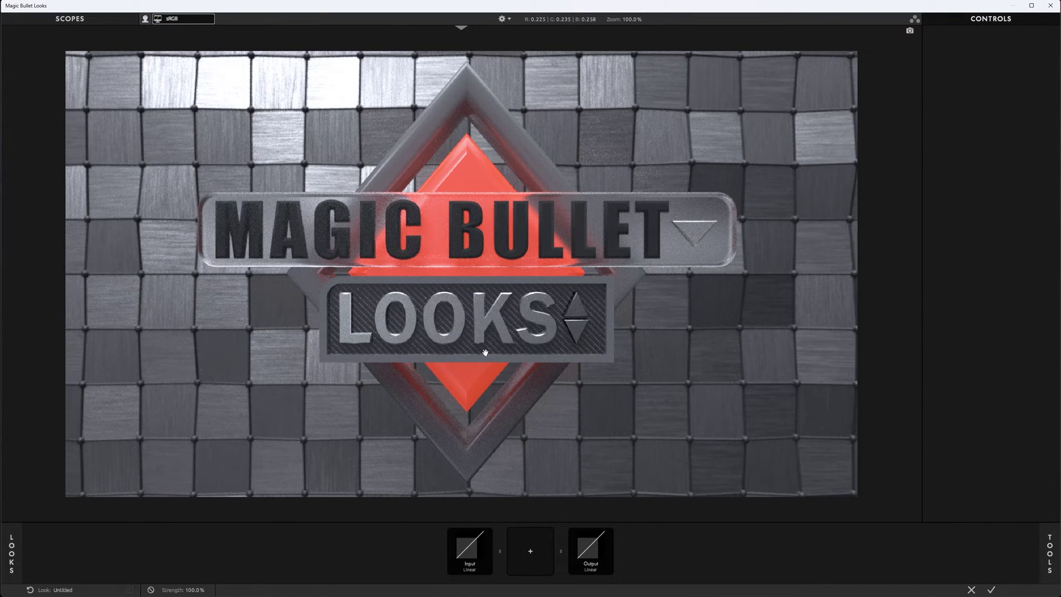
# Show the Scopes panel to view the image's colour graphs, and hide it again
pyautogui.click(69, 18)
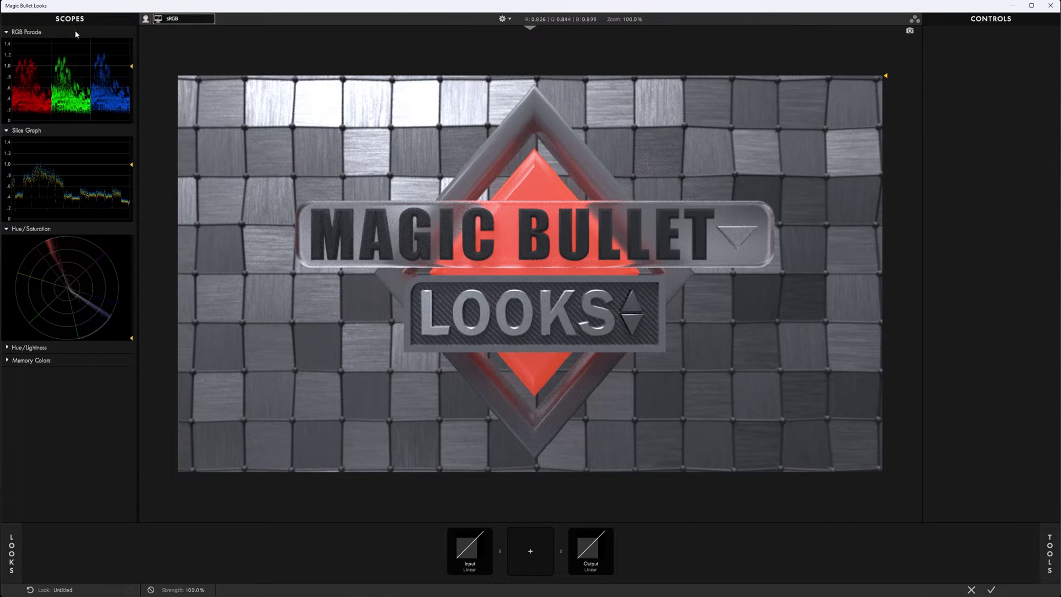
pyautogui.click(72, 19)
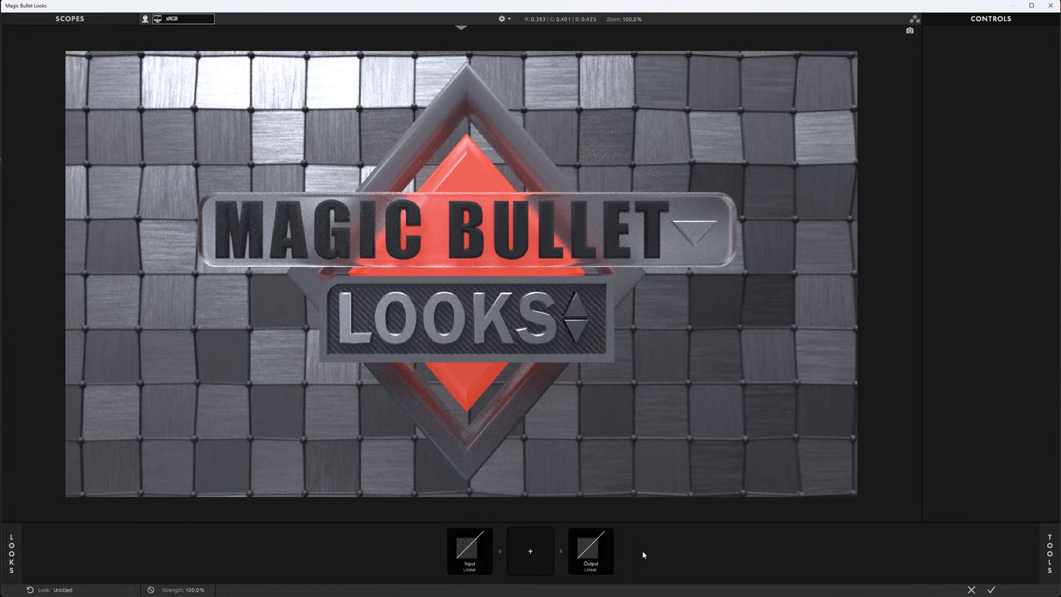
# Examine the Input tool's color management settings and its input colour space options without changing them
pyautogui.click(461, 552)
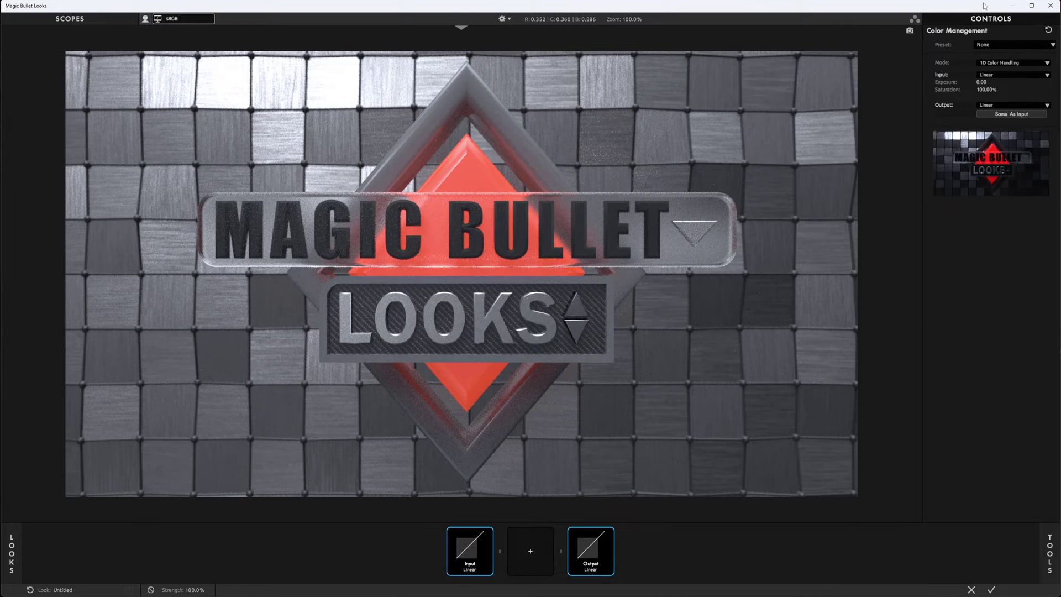
pyautogui.click(1003, 74)
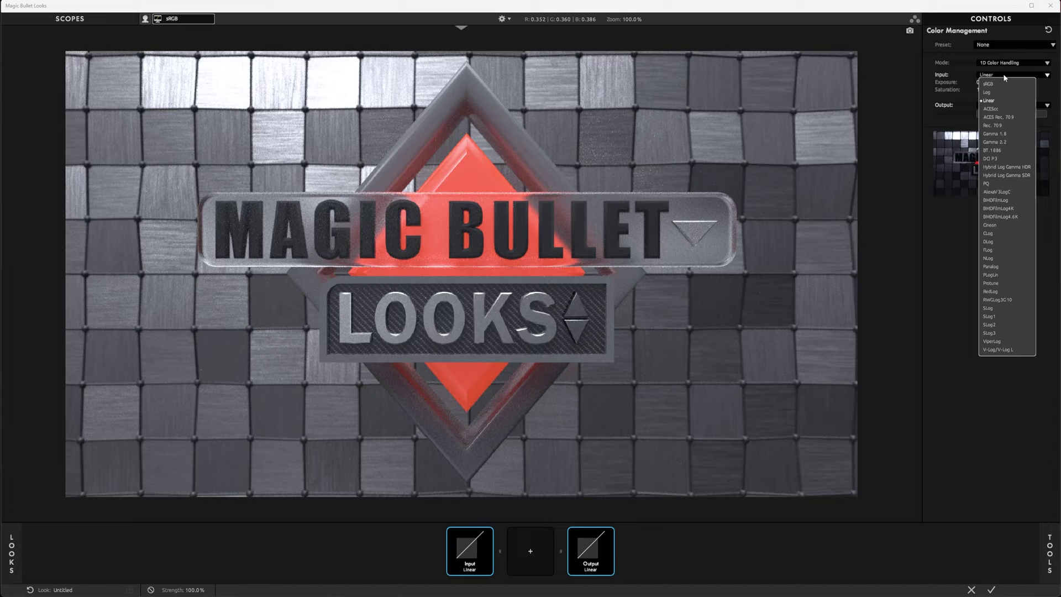
pyautogui.click(943, 245)
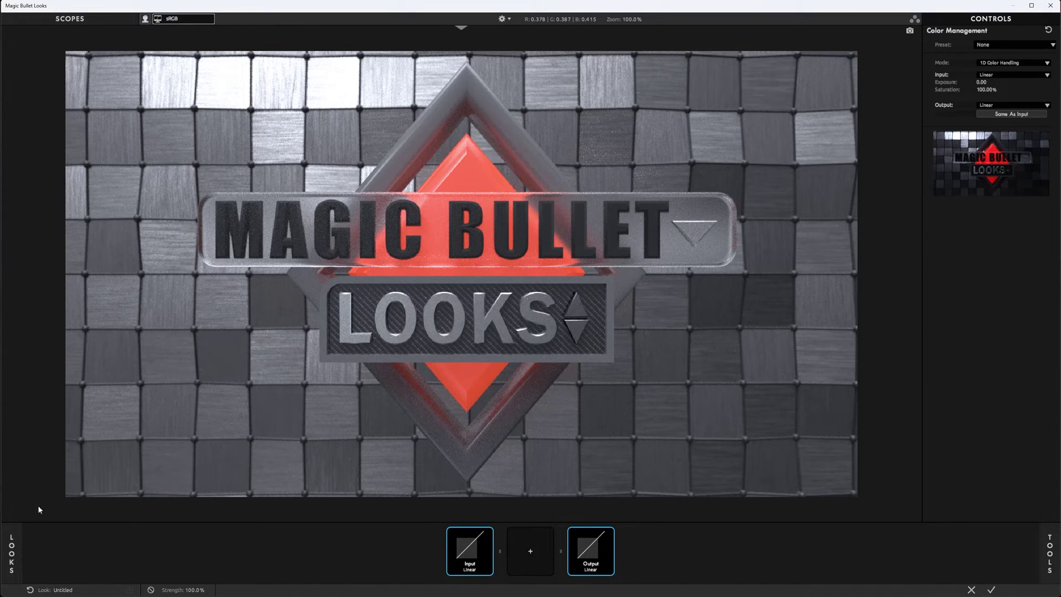
# Browse the preset look categories and apply the Song and Castle look from the Indie category
pyautogui.click(11, 553)
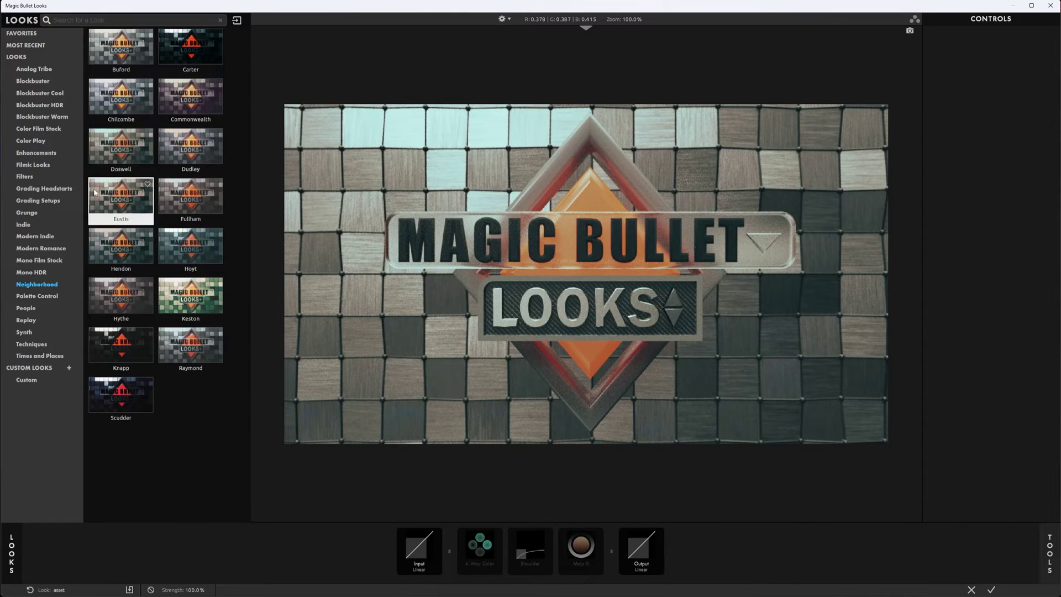
pyautogui.click(61, 93)
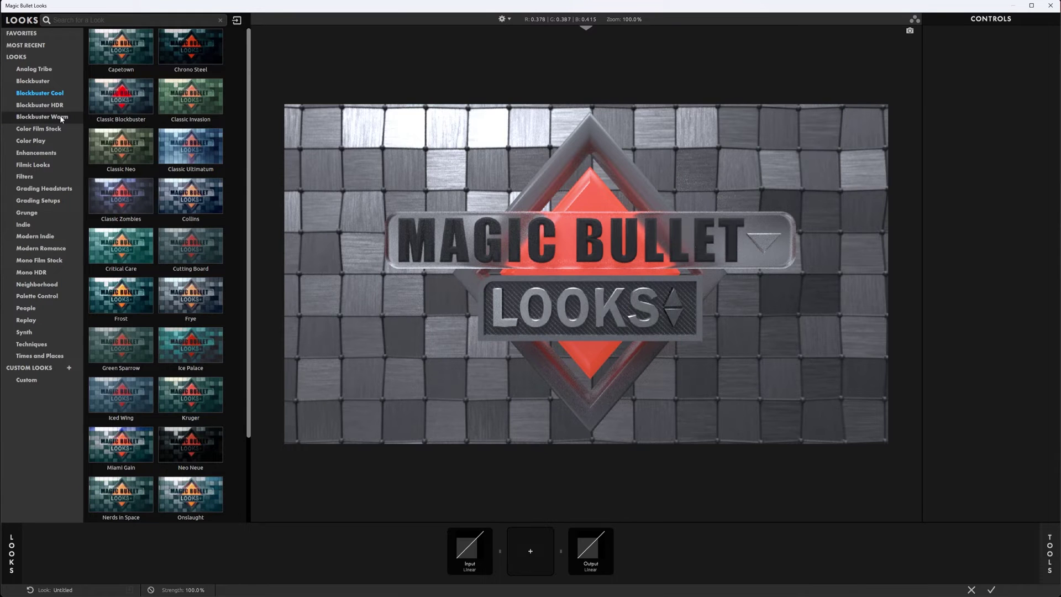
pyautogui.click(61, 117)
pyautogui.click(32, 225)
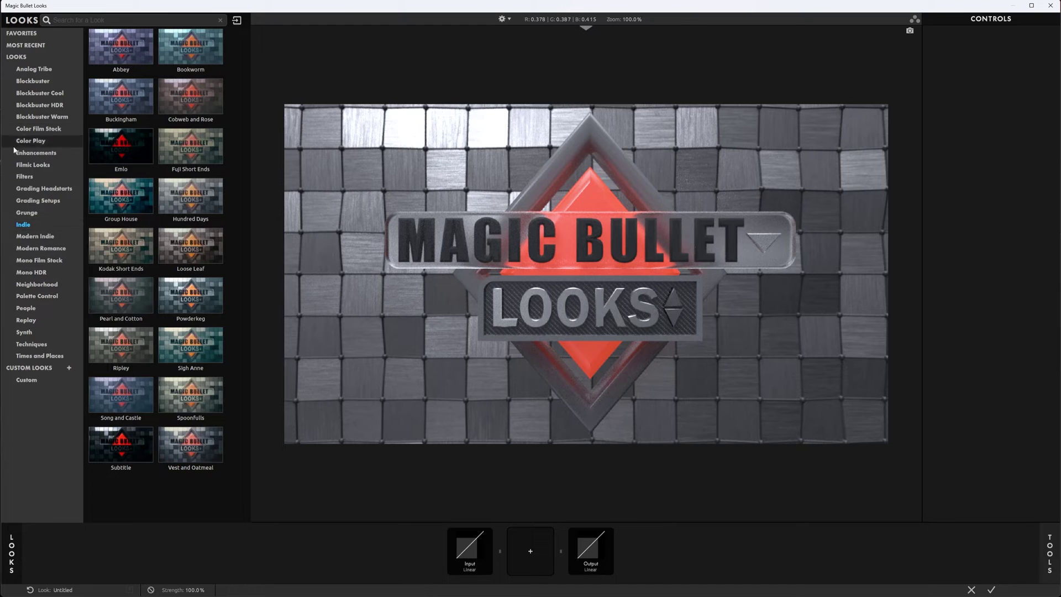
pyautogui.click(111, 396)
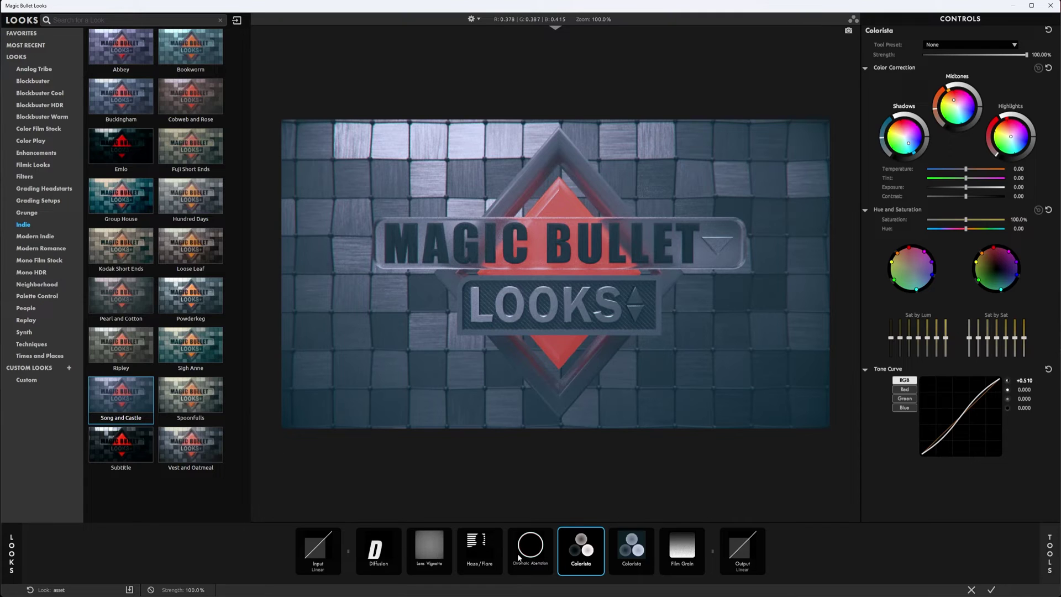
# Compare the image with the Diffusion tool disabled and enabled, and delete Diffusion from the tool chain
pyautogui.click(380, 559)
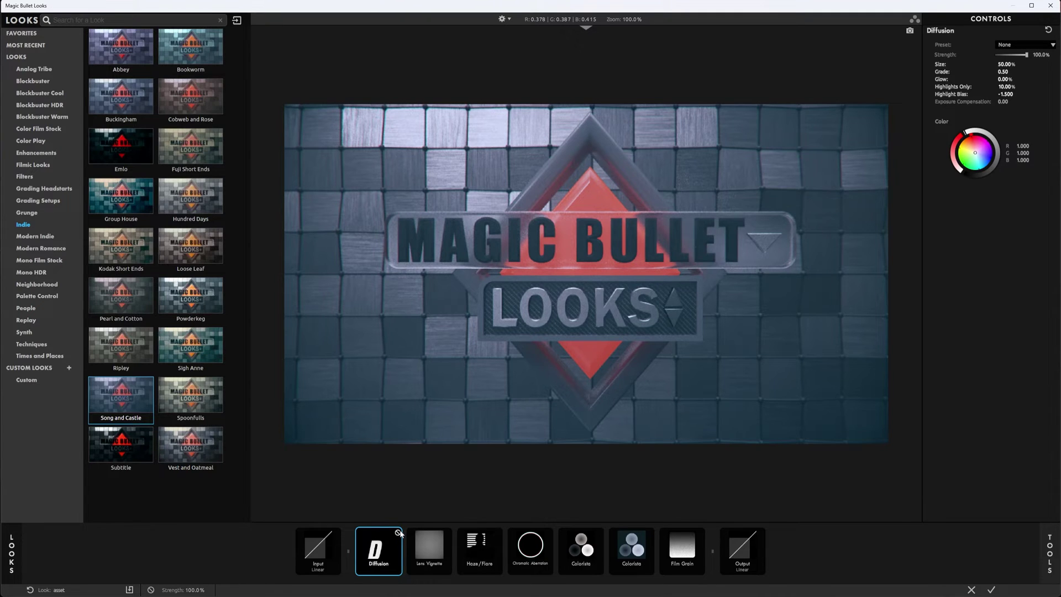
pyautogui.click(398, 532)
pyautogui.click(398, 533)
pyautogui.click(398, 532)
pyautogui.click(399, 533)
pyautogui.click(398, 533)
pyautogui.click(398, 532)
pyautogui.click(398, 532)
pyautogui.click(398, 532)
pyautogui.press('Delete')
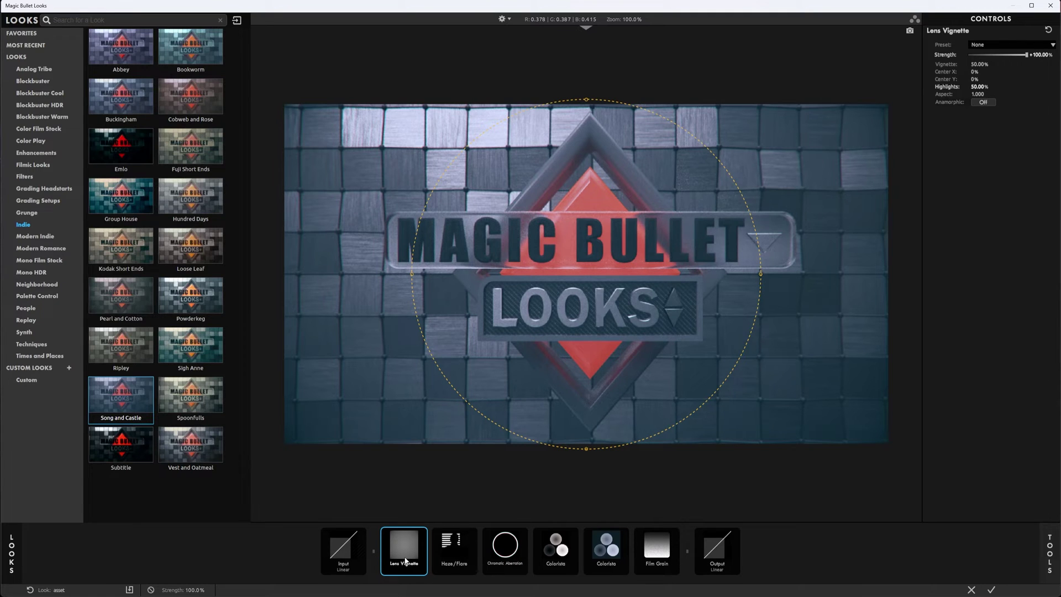
# Widen the Lens Vignette to an aspect of about 1.304 and set its vignette amount to about 59%
pyautogui.moveTo(760, 273); pyautogui.dragTo(813, 273)
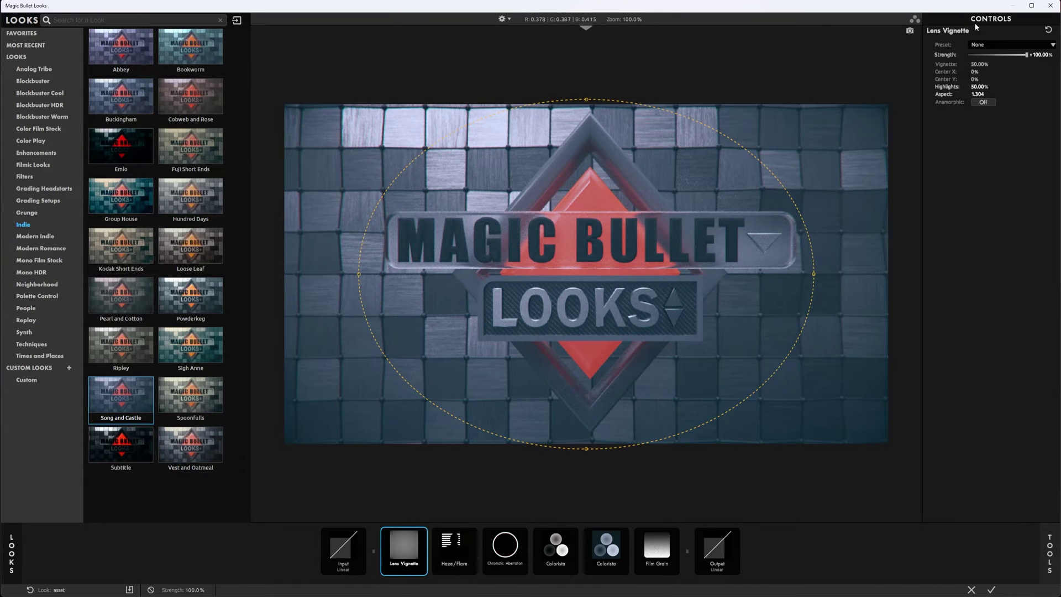
pyautogui.moveTo(1012, 53); pyautogui.dragTo(981, 64)
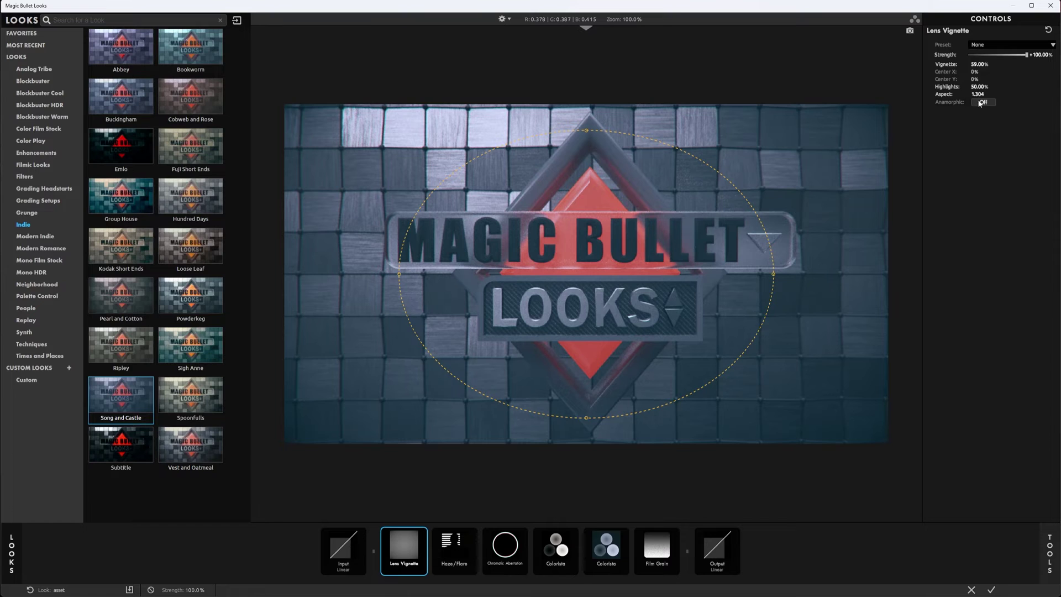
# Compare the image with the Haze/Flare tool disabled and enabled, and show the Chromatic Aberration tool's settings
pyautogui.click(451, 544)
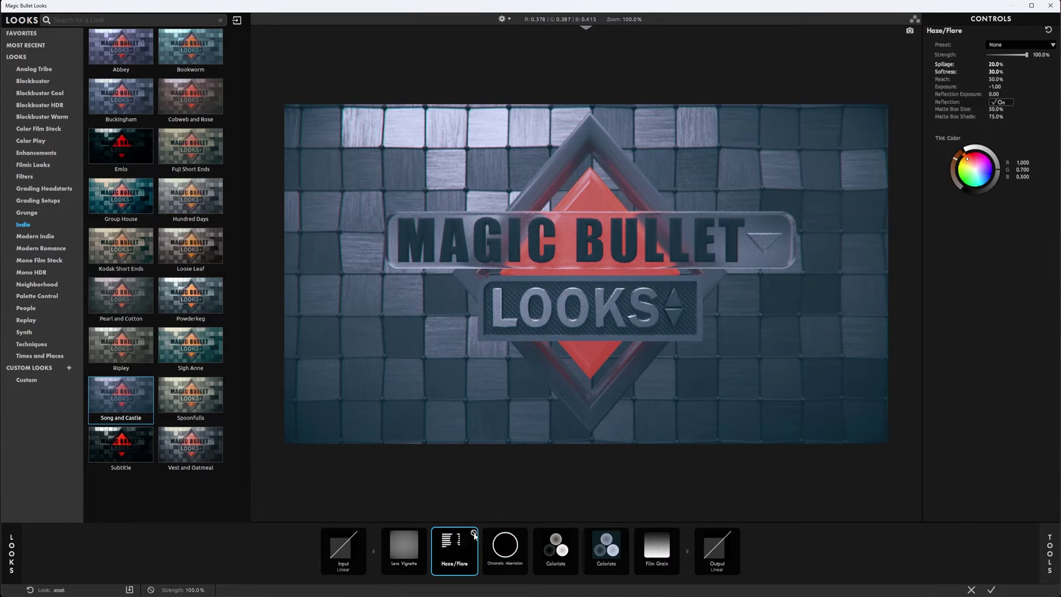
pyautogui.click(474, 534)
pyautogui.click(474, 534)
pyautogui.click(503, 556)
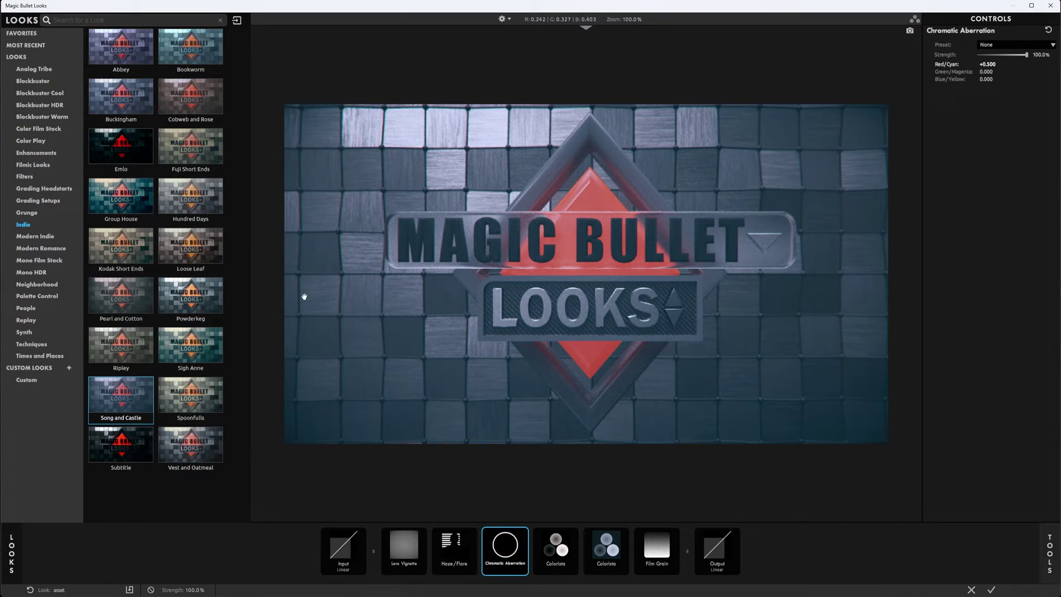
# Try a Red/Cyan shift of -0.850 in Chromatic Aberration and return the value to +0.500
pyautogui.scroll(4, 308, 333)
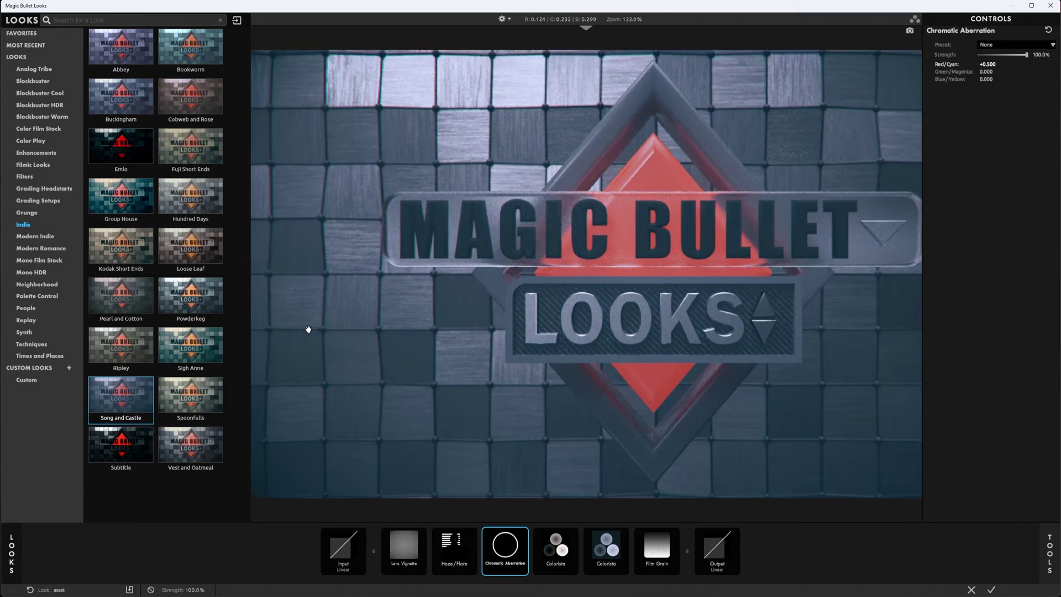
pyautogui.scroll(8, 309, 334)
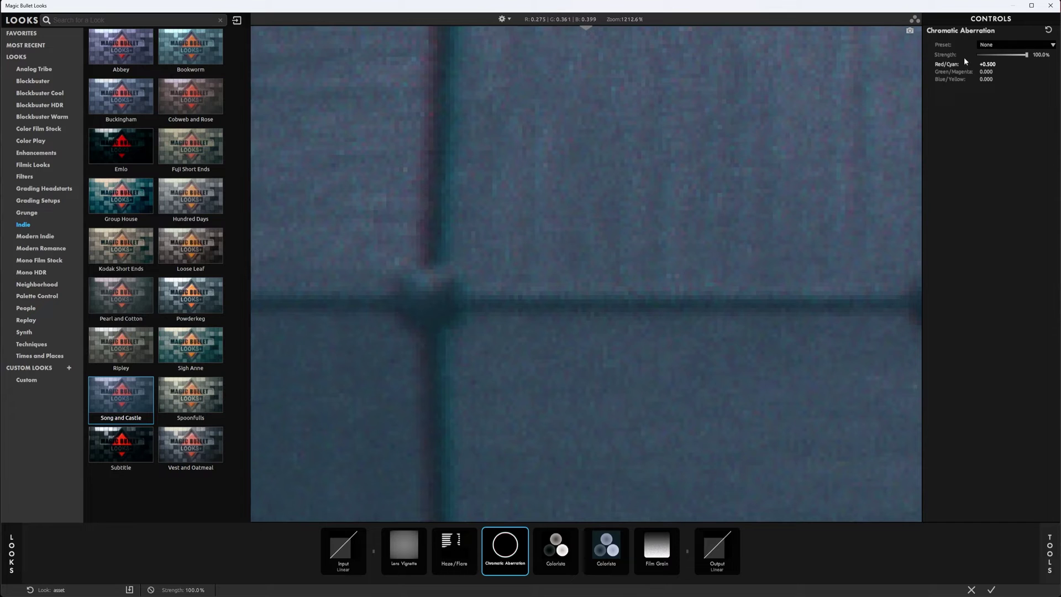
pyautogui.moveTo(987, 65)
pyautogui.mouseDown()
pyautogui.moveTo(962, 65)
pyautogui.moveTo(999, 79)
pyautogui.mouseUp()
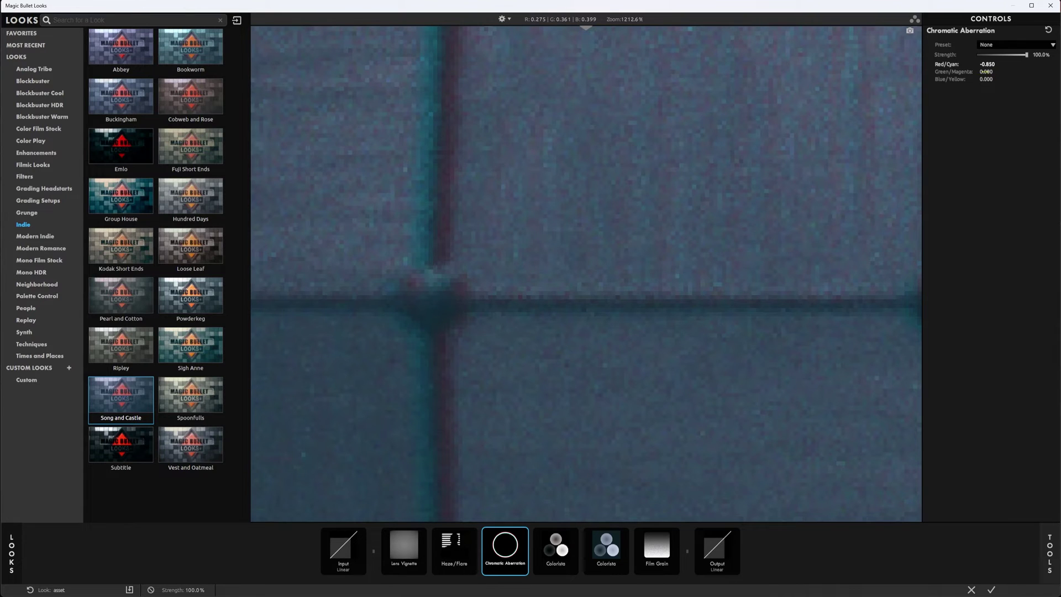
pyautogui.click(1045, 32)
pyautogui.moveTo(987, 64); pyautogui.dragTo(1000, 65)
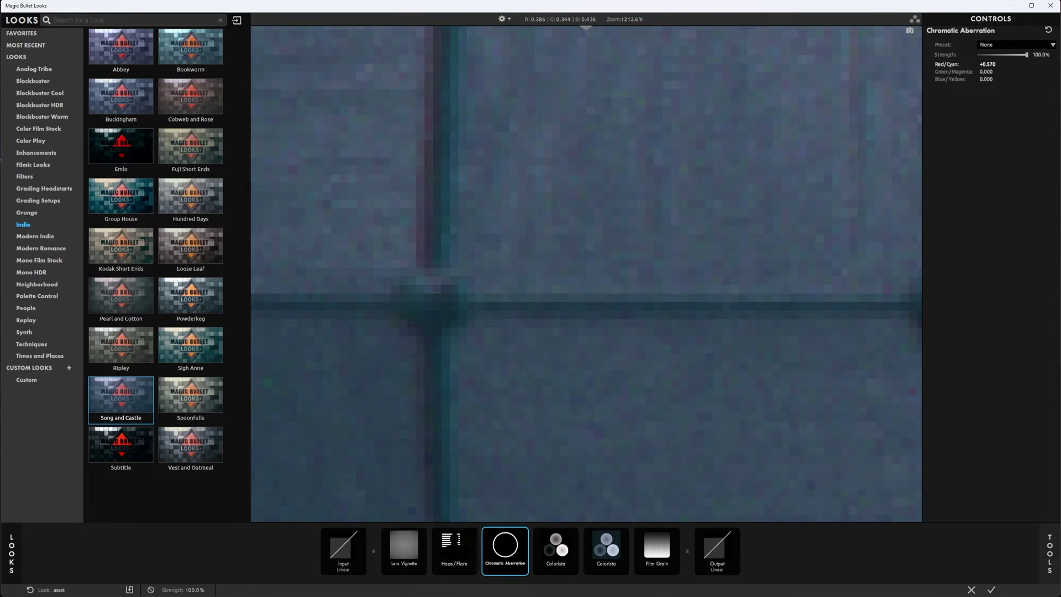
pyautogui.moveTo(999, 65); pyautogui.dragTo(881, 151)
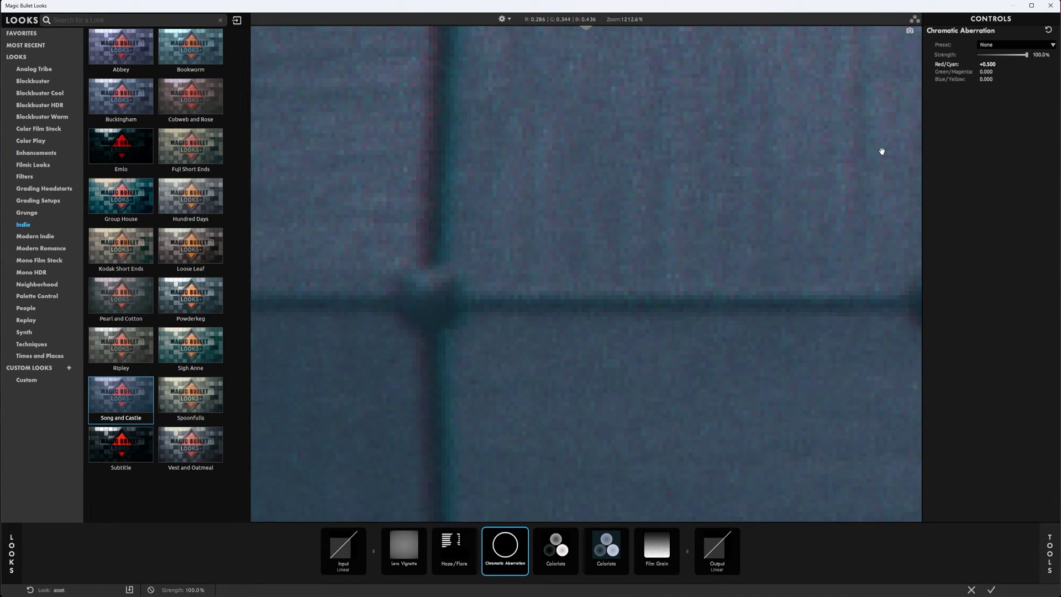
pyautogui.scroll(-10, 503, 382)
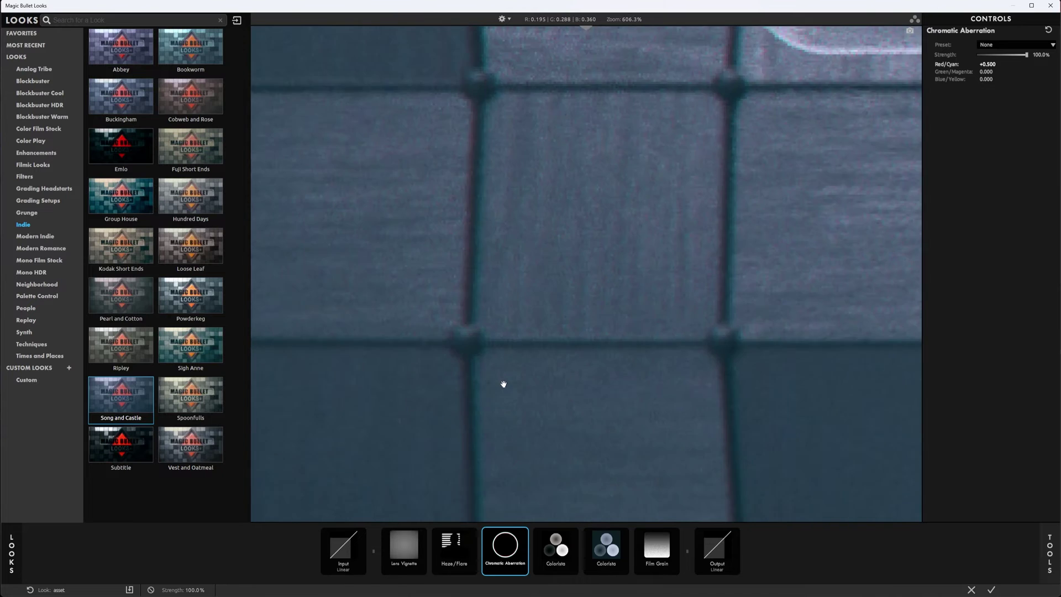
pyautogui.scroll(2, 546, 362)
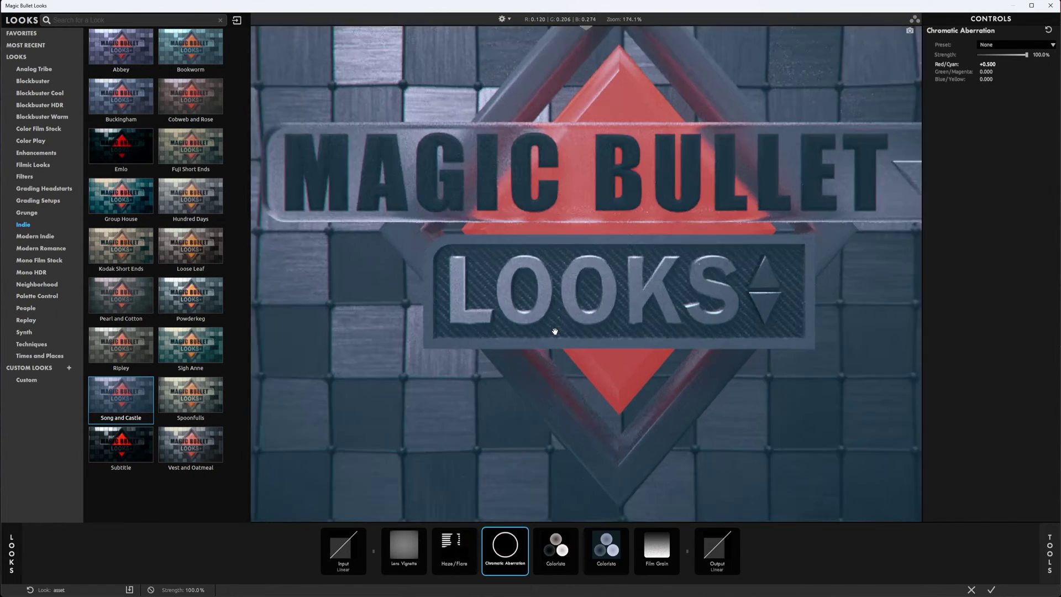
# Compare the image with the Colorista tools disabled and enabled, and try darkening the shadows in the first Colorista
pyautogui.click(554, 550)
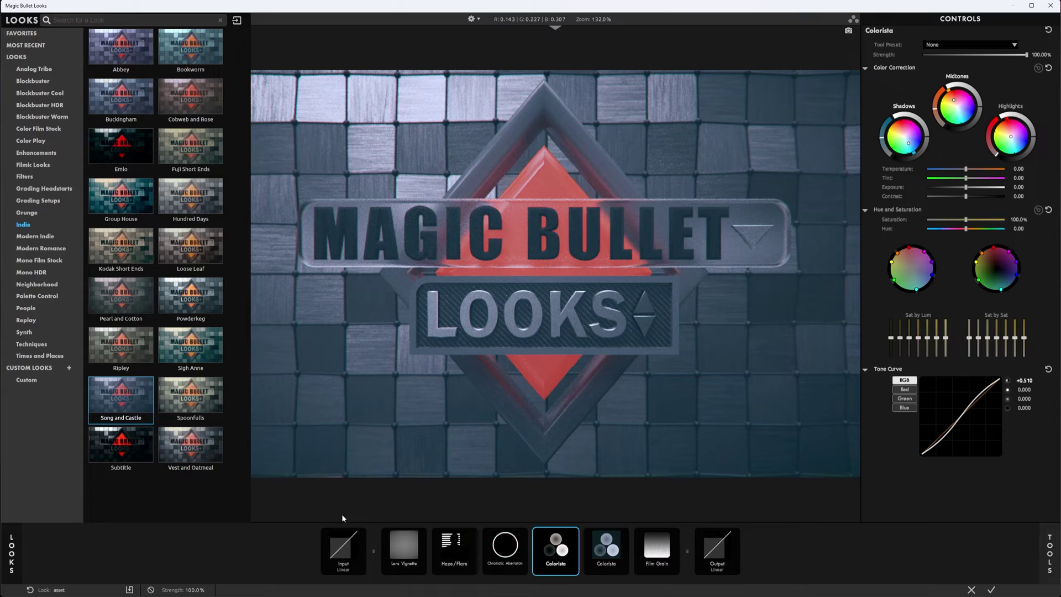
pyautogui.click(625, 534)
pyautogui.click(625, 534)
pyautogui.click(576, 534)
pyautogui.click(576, 534)
pyautogui.moveTo(927, 134)
pyautogui.mouseDown()
pyautogui.moveTo(927, 120)
pyautogui.moveTo(926, 139)
pyautogui.moveTo(882, 137)
pyautogui.moveTo(931, 147)
pyautogui.mouseUp()
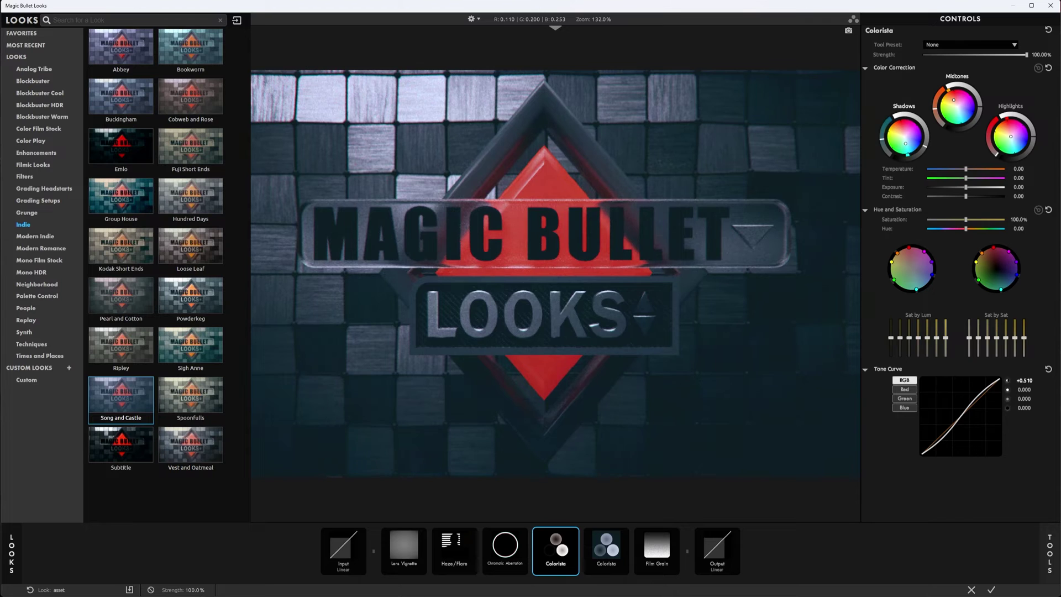
pyautogui.moveTo(906, 155); pyautogui.dragTo(929, 148)
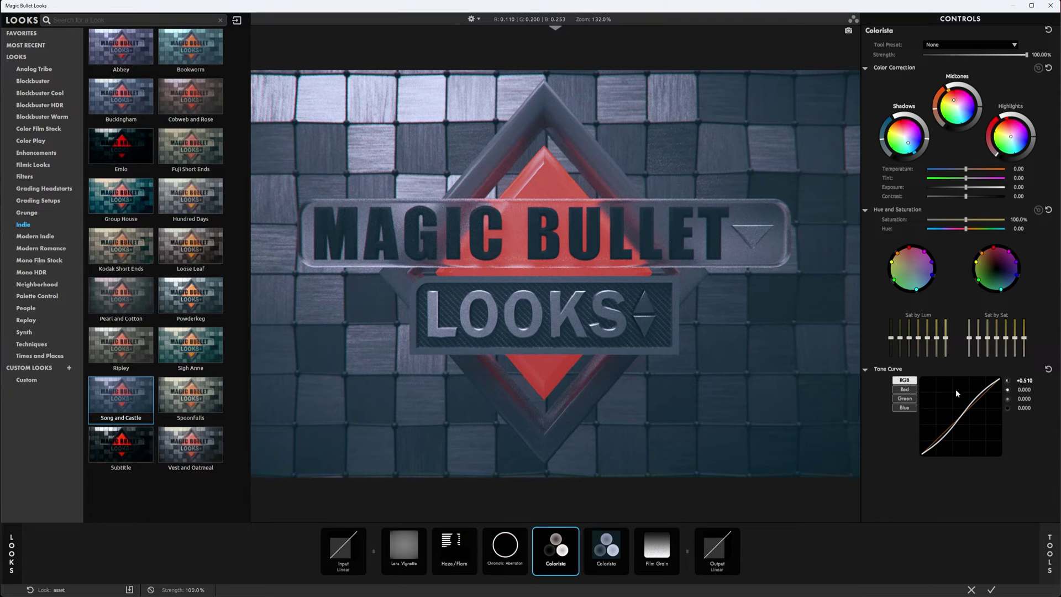
# Show the second Colorista's settings and compare the image with that tool disabled and enabled
pyautogui.click(612, 556)
pyautogui.click(625, 533)
pyautogui.click(626, 533)
pyautogui.click(625, 533)
pyautogui.click(625, 533)
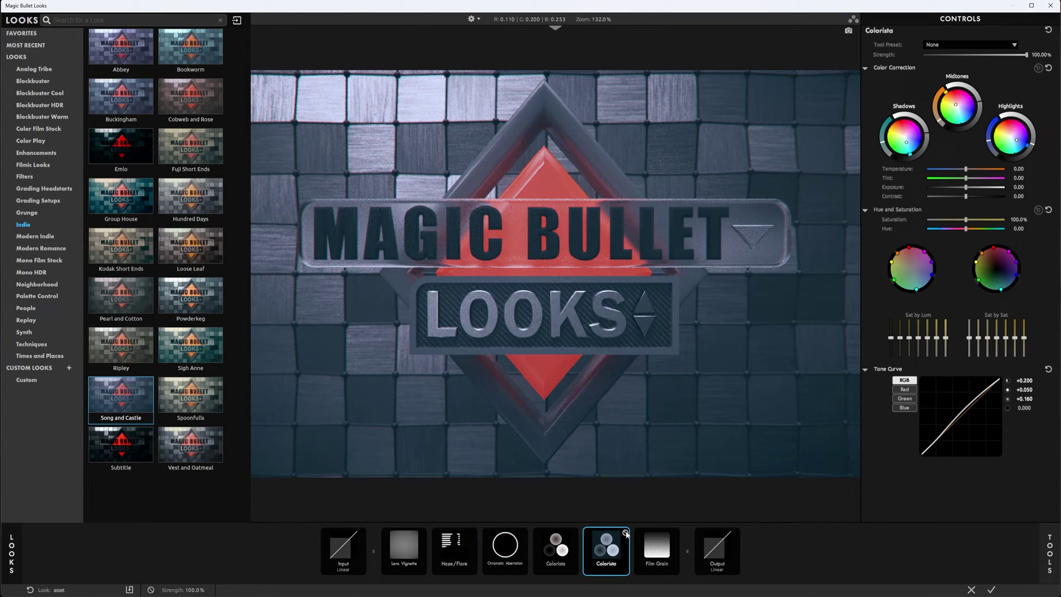
pyautogui.scroll(-2, 569, 327)
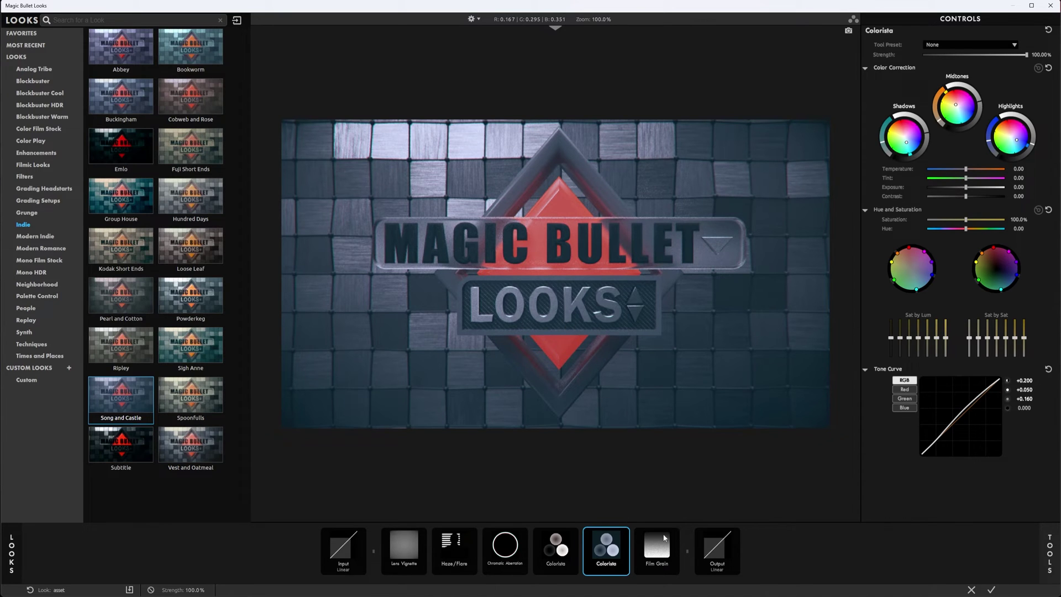
# Show the Film Grain tool's settings and look through the available tools down to the Film category
pyautogui.click(662, 556)
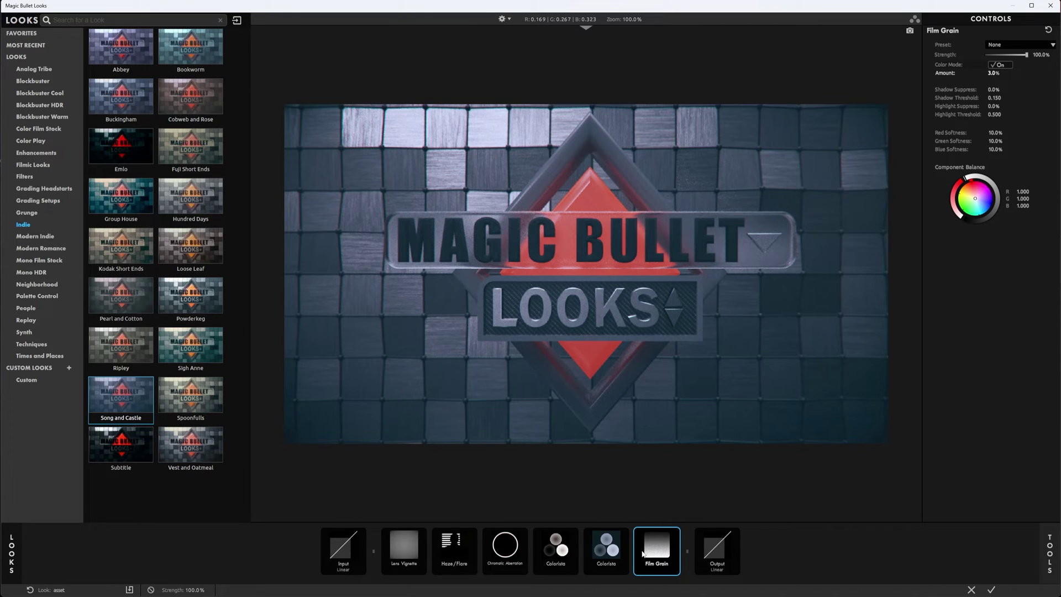
pyautogui.click(1049, 552)
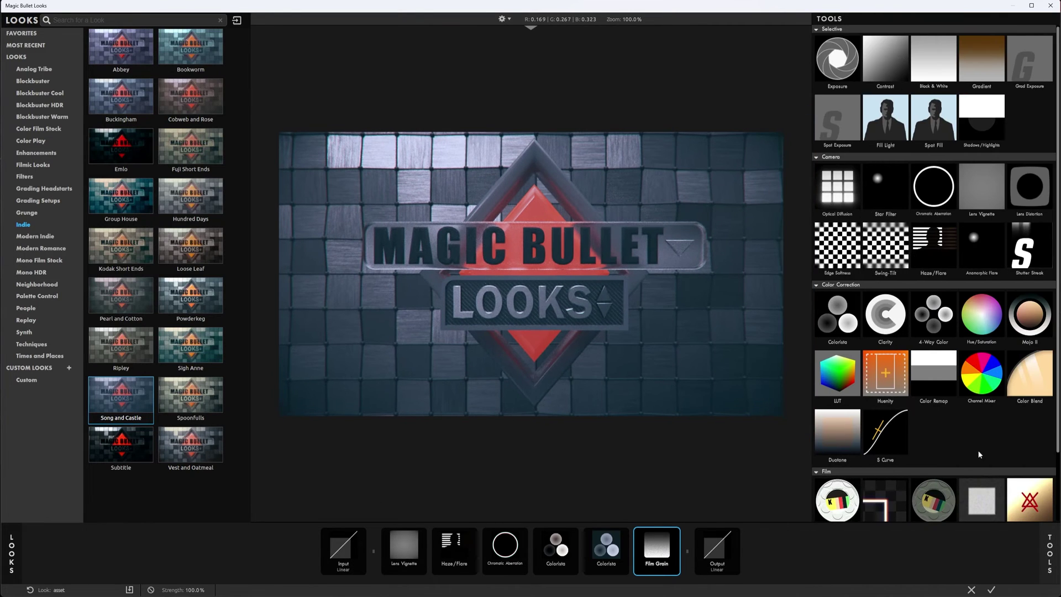
pyautogui.scroll(-3, 869, 436)
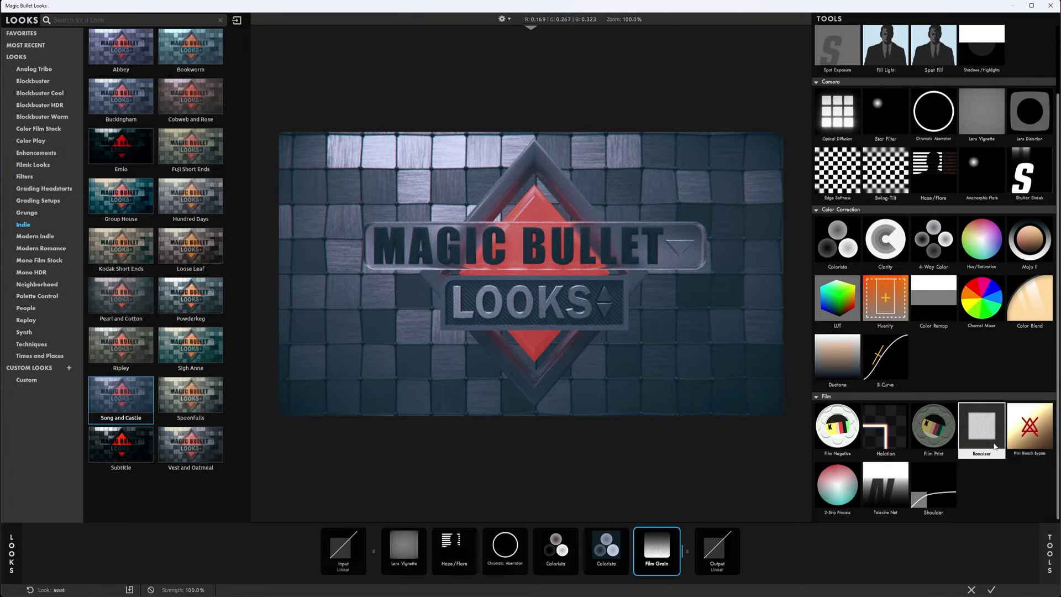
pyautogui.scroll(3, 553, 379)
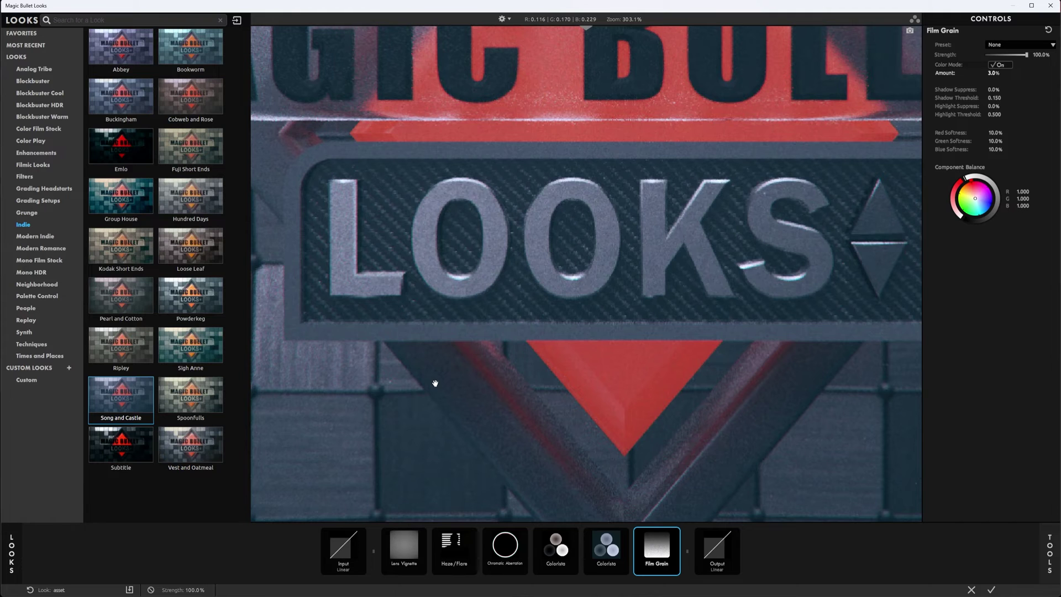
pyautogui.scroll(-3, 434, 383)
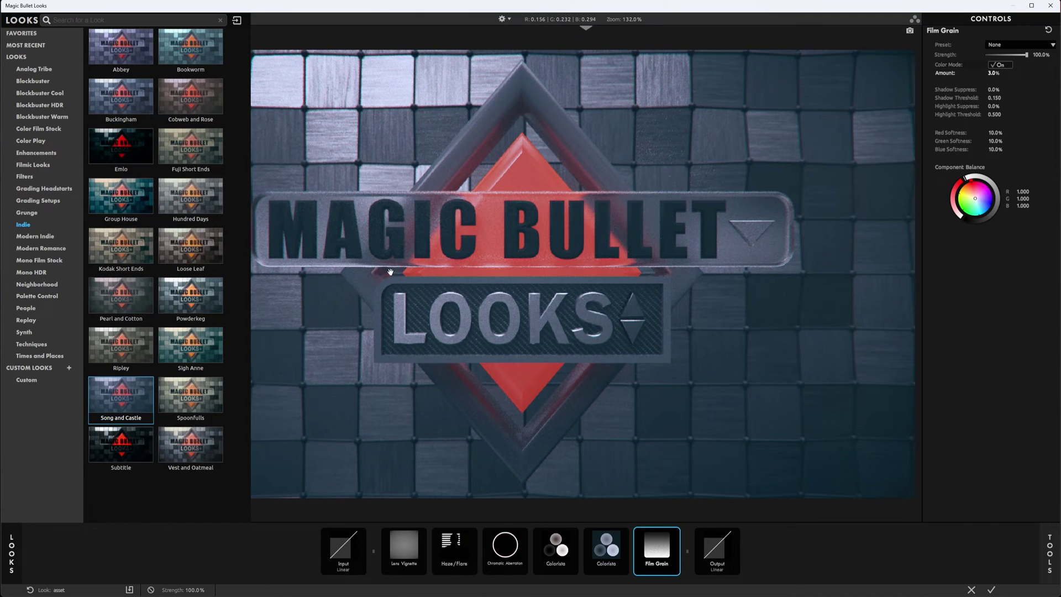
pyautogui.scroll(-1, 460, 294)
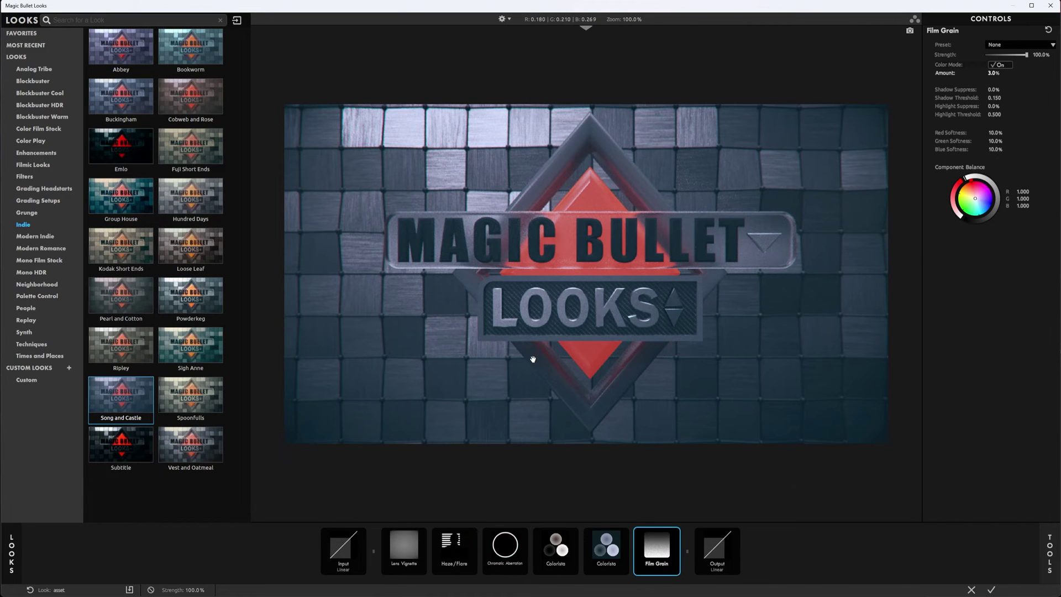
# Compare a close-up of the LOOKS lettering with Film Grain disabled and enabled, leaving the tool enabled
pyautogui.scroll(7, 533, 359)
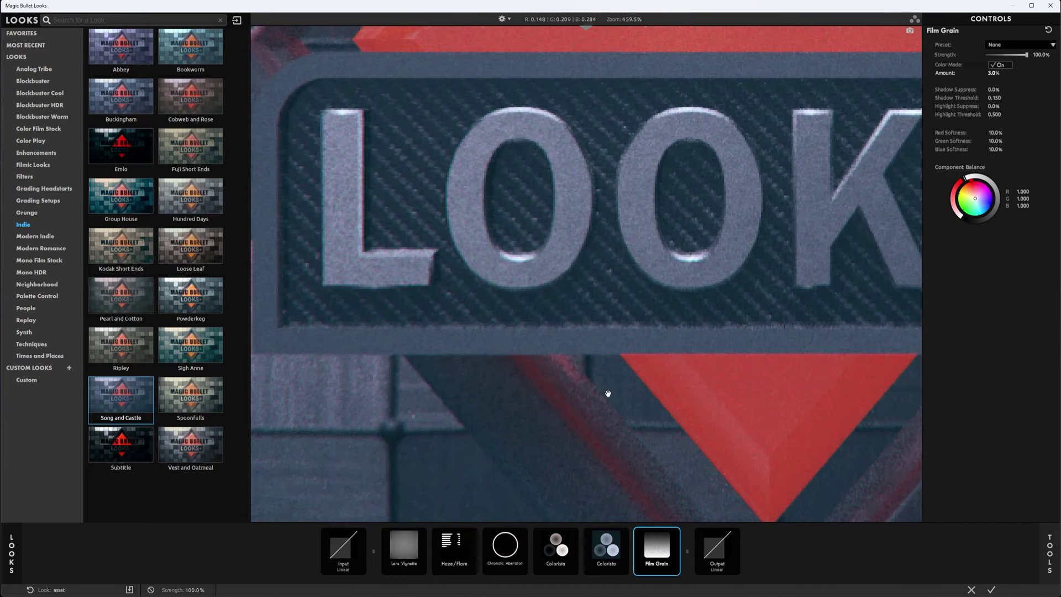
pyautogui.click(675, 533)
pyautogui.click(675, 533)
pyautogui.click(675, 533)
pyautogui.click(675, 533)
pyautogui.click(675, 533)
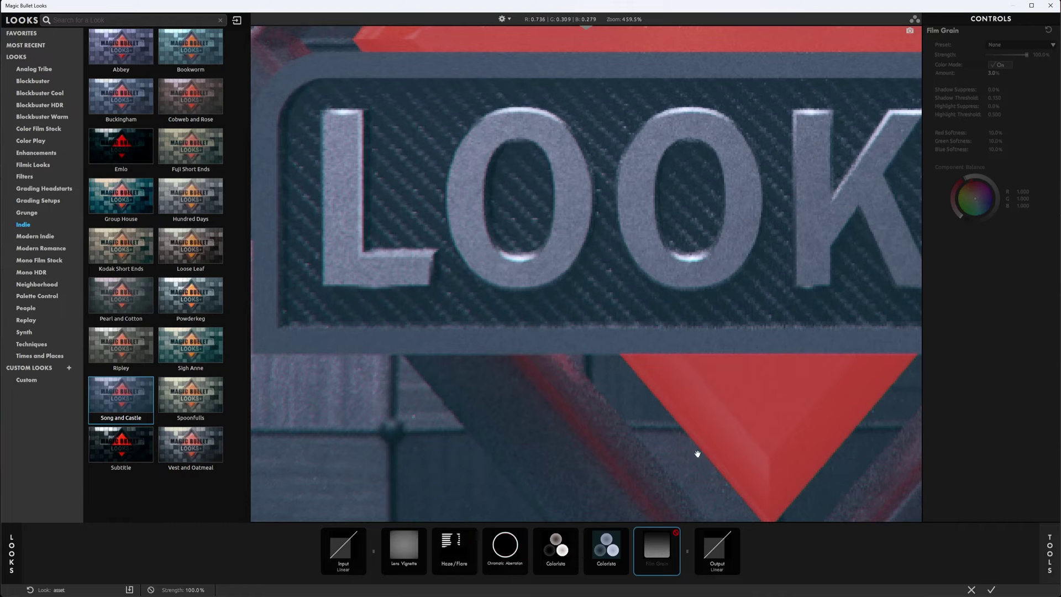
pyautogui.click(676, 533)
pyautogui.click(676, 533)
pyautogui.click(676, 534)
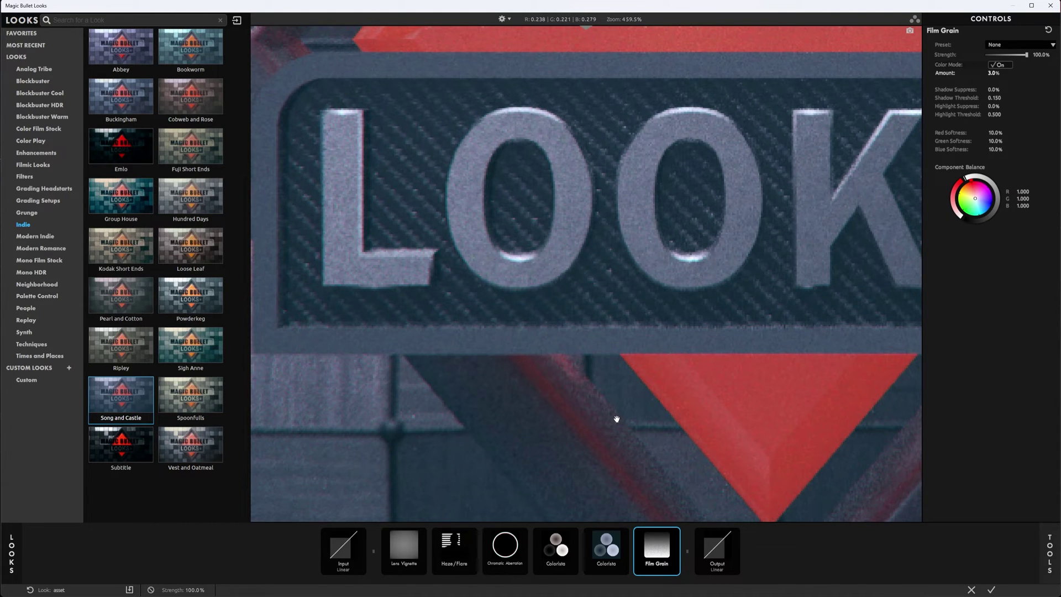
pyautogui.click(676, 532)
pyautogui.click(675, 532)
pyautogui.scroll(-4, 668, 321)
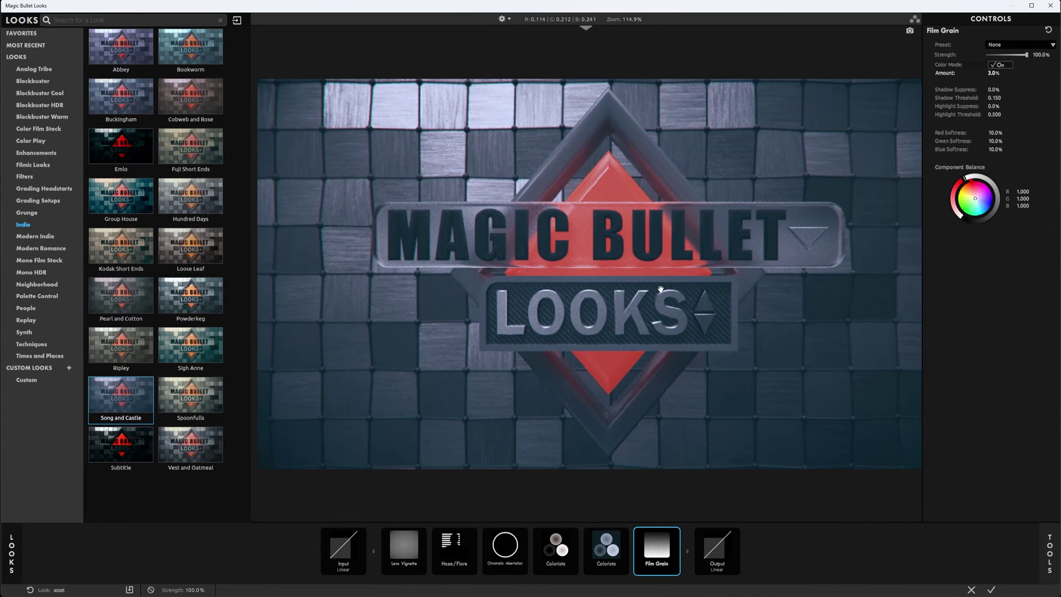
# Add the Edge Softness camera tool to the chain and reduce its spread to about 0.194
pyautogui.click(1049, 553)
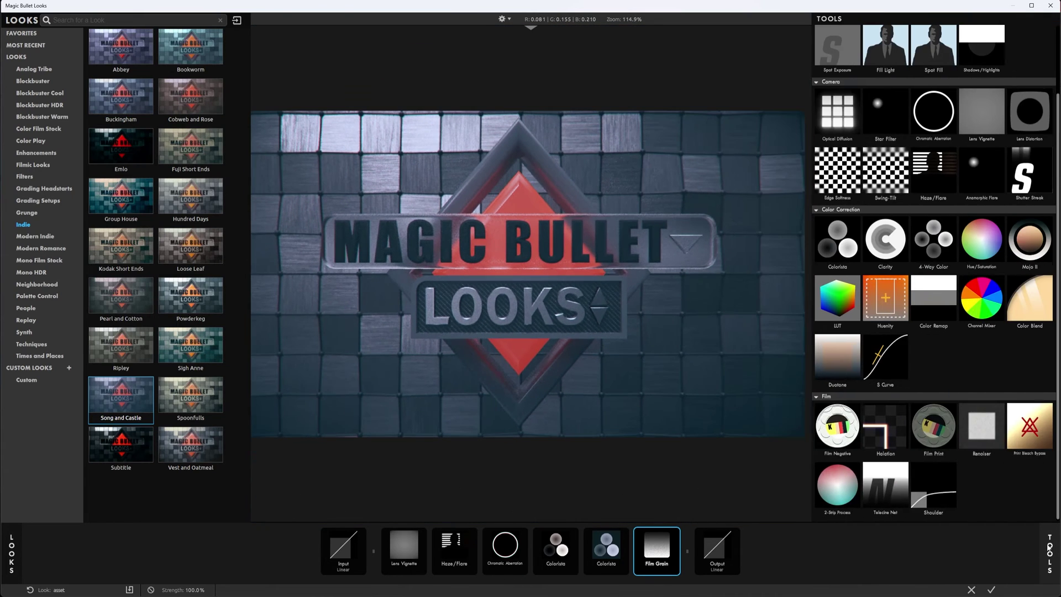
pyautogui.scroll(2, 911, 384)
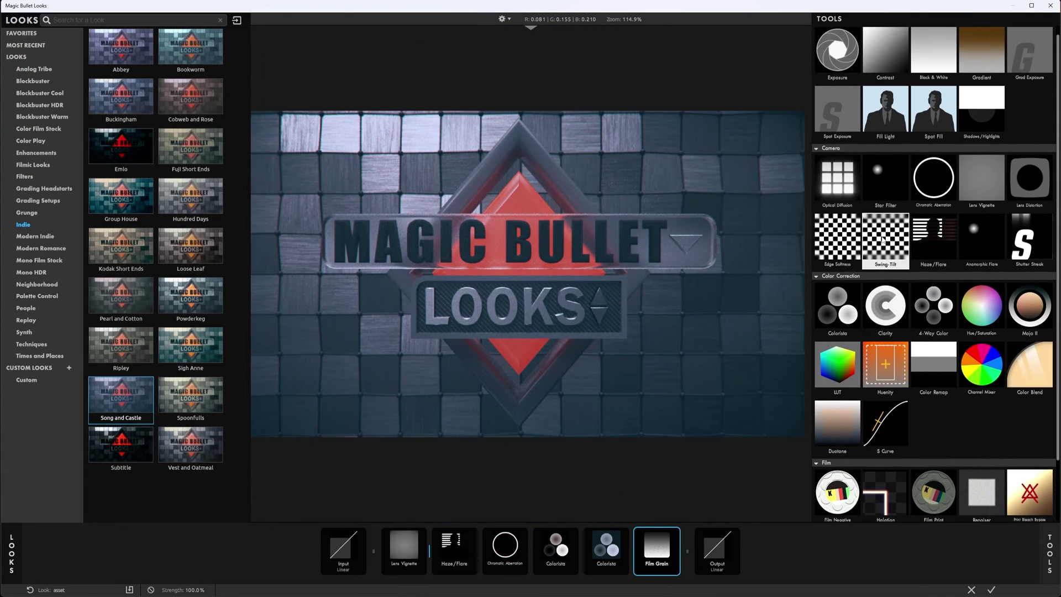
pyautogui.doubleClick(840, 230)
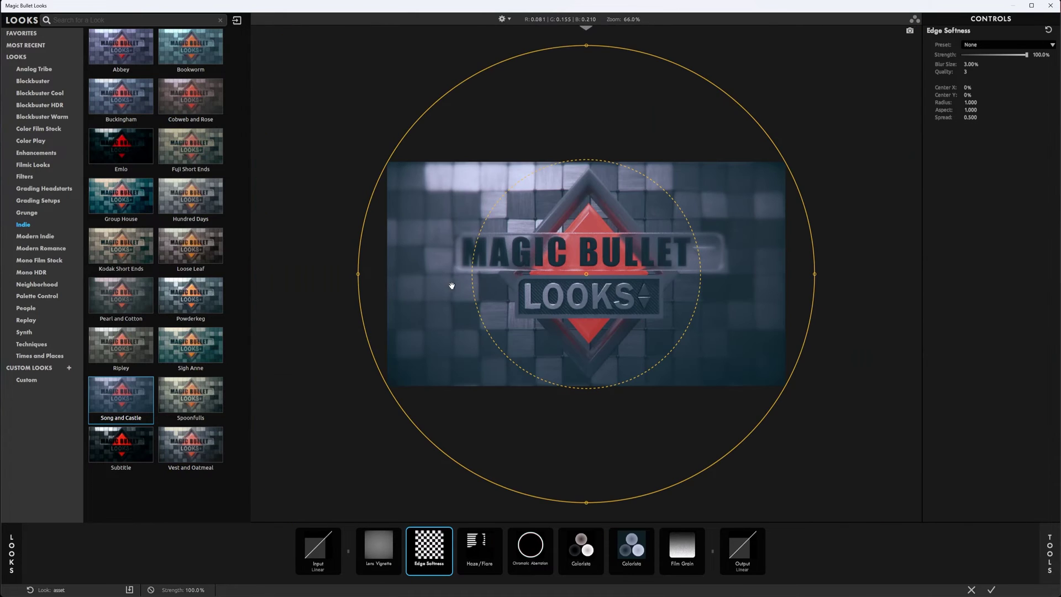
pyautogui.moveTo(472, 282); pyautogui.dragTo(402, 279)
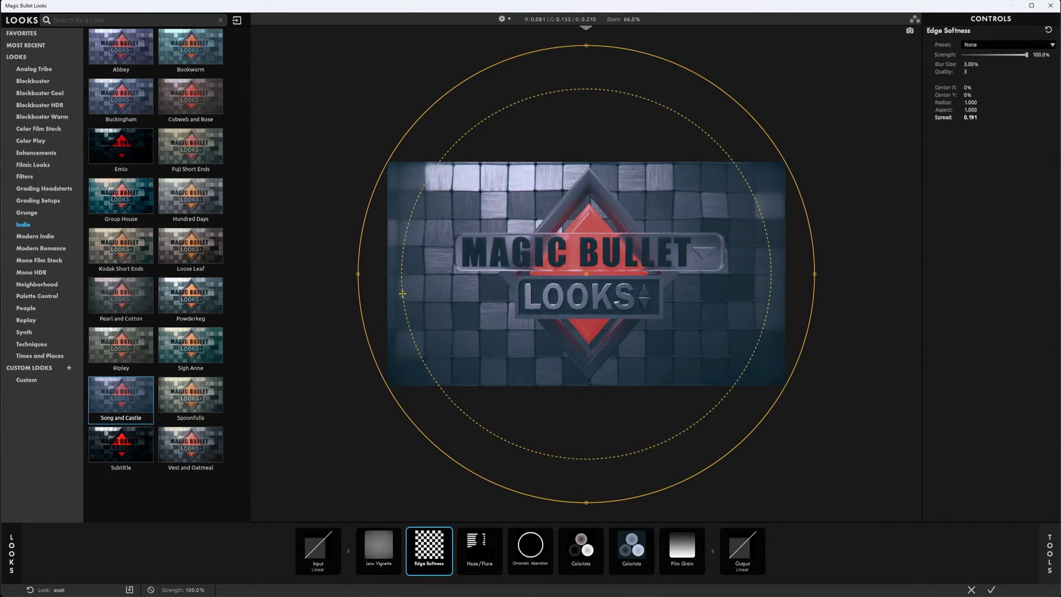
pyautogui.scroll(1, 472, 263)
pyautogui.scroll(1, 505, 278)
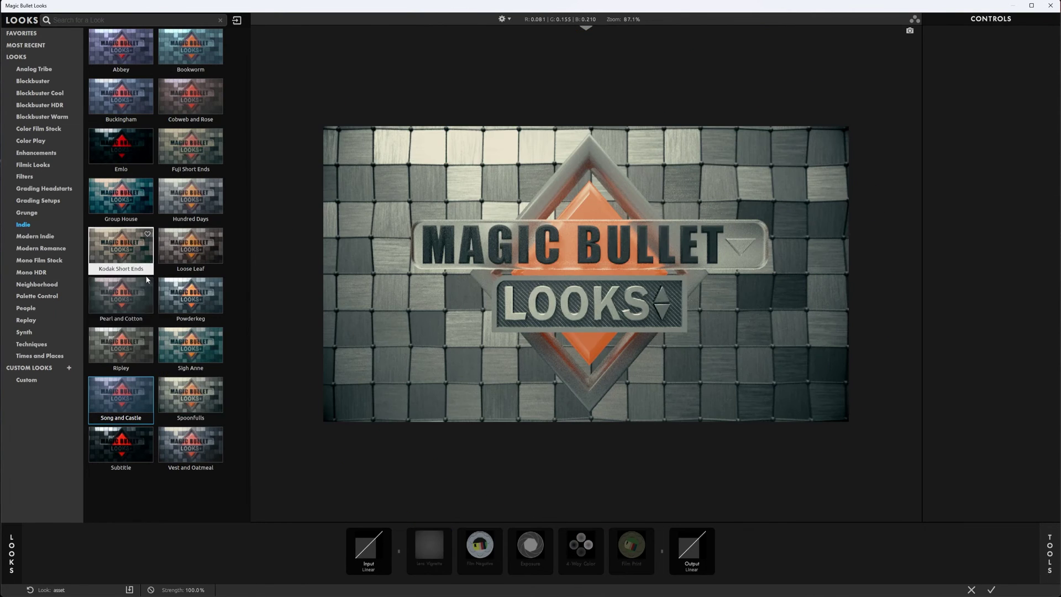
# Open the Custom looks category and apply the saved Temp look
pyautogui.click(148, 383)
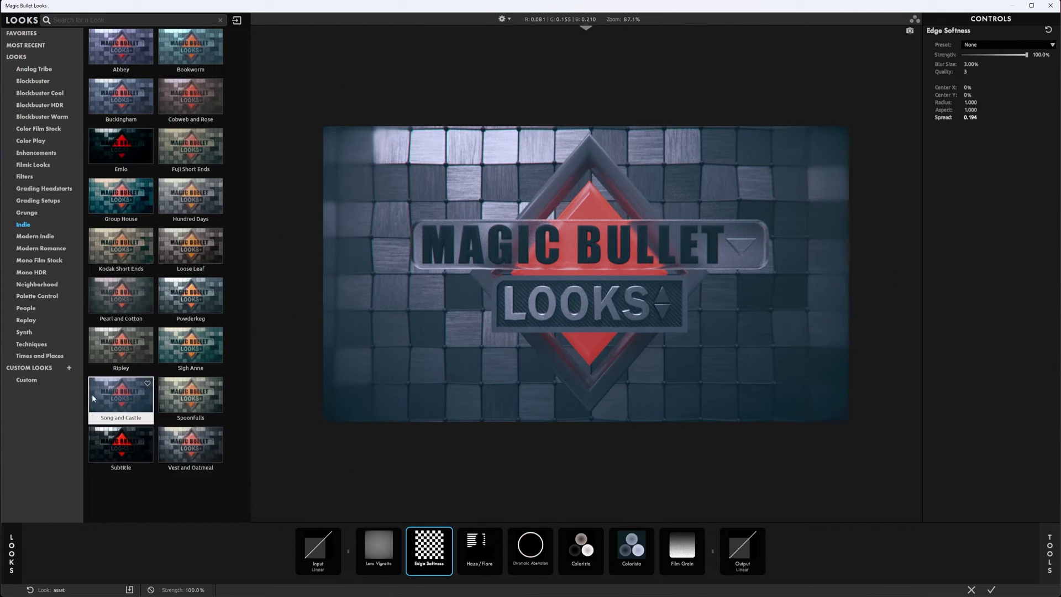
pyautogui.click(27, 380)
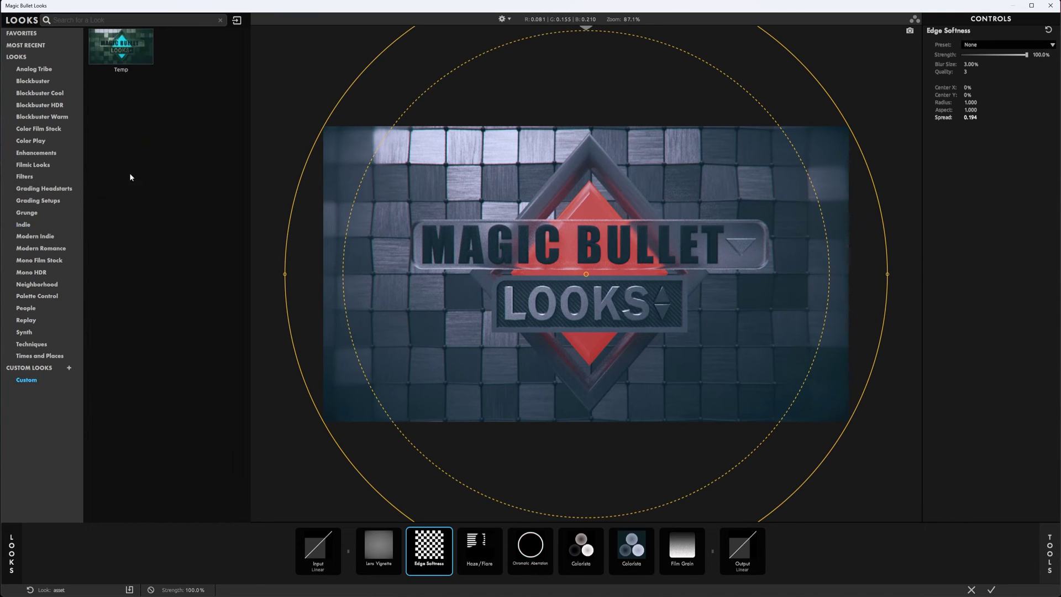
pyautogui.click(109, 55)
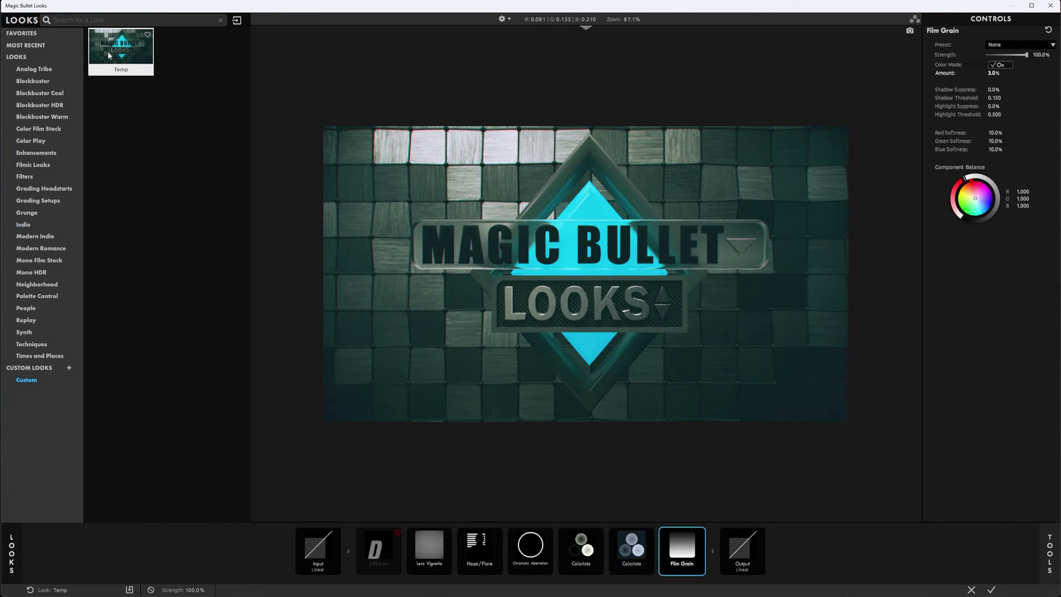
# Apply the Group House look from the Indie category, and open the save options for the look without saving
pyautogui.click(33, 224)
pyautogui.click(110, 199)
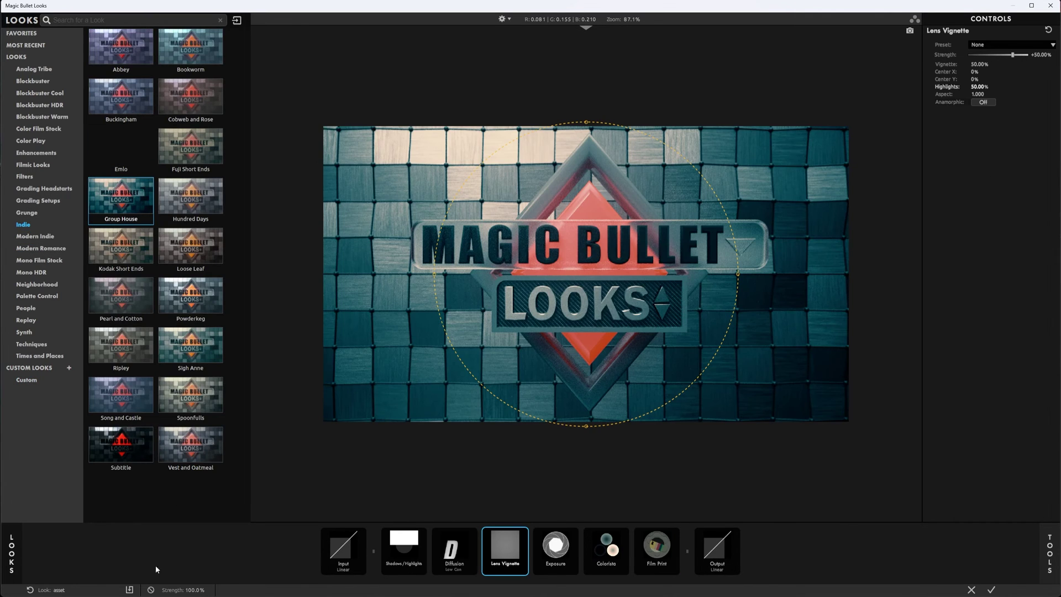
pyautogui.click(132, 590)
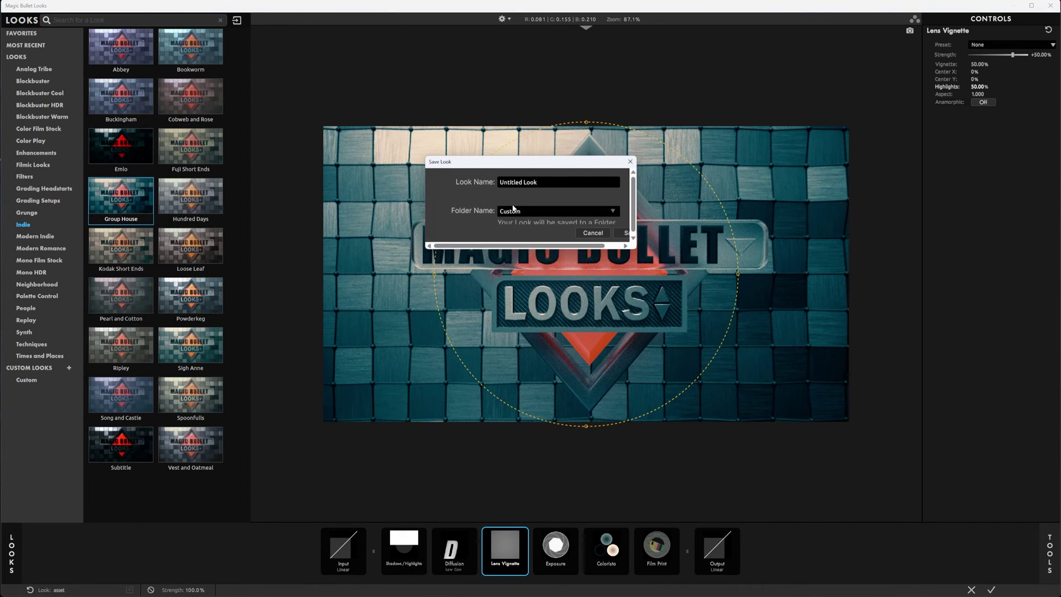
pyautogui.click(593, 233)
# Reapply the custom Temp look, and replace it with the Spinoff look from the favorites
pyautogui.click(26, 379)
pyautogui.click(109, 52)
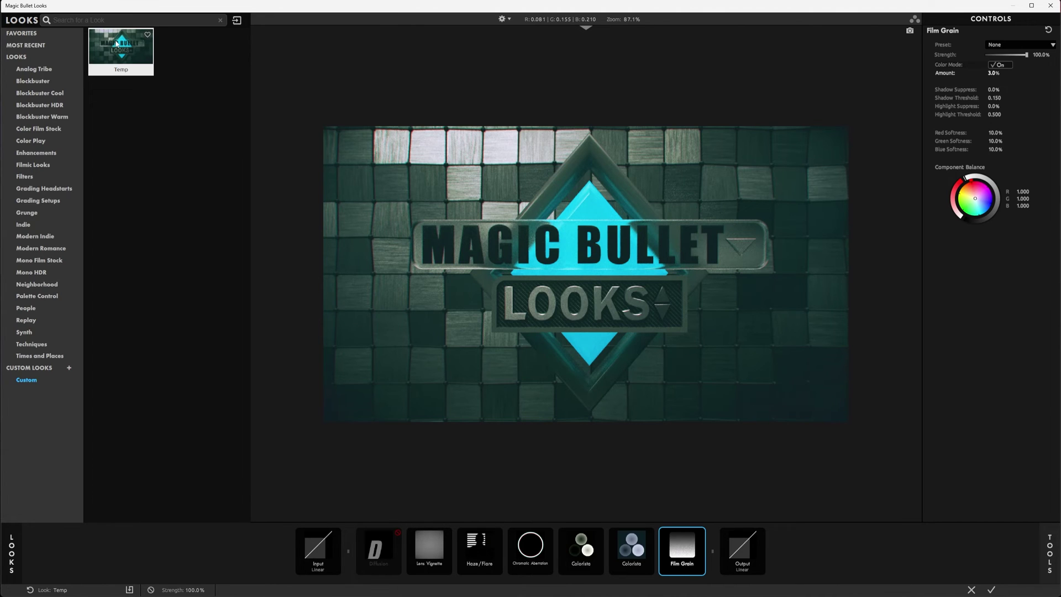
pyautogui.click(147, 36)
pyautogui.click(21, 33)
pyautogui.click(109, 48)
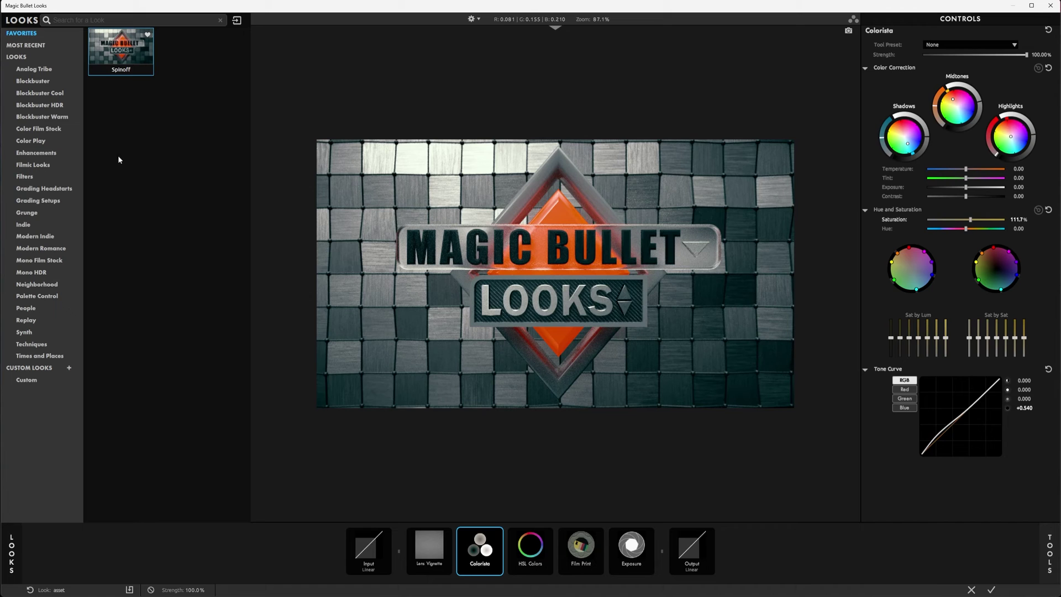
pyautogui.click(49, 382)
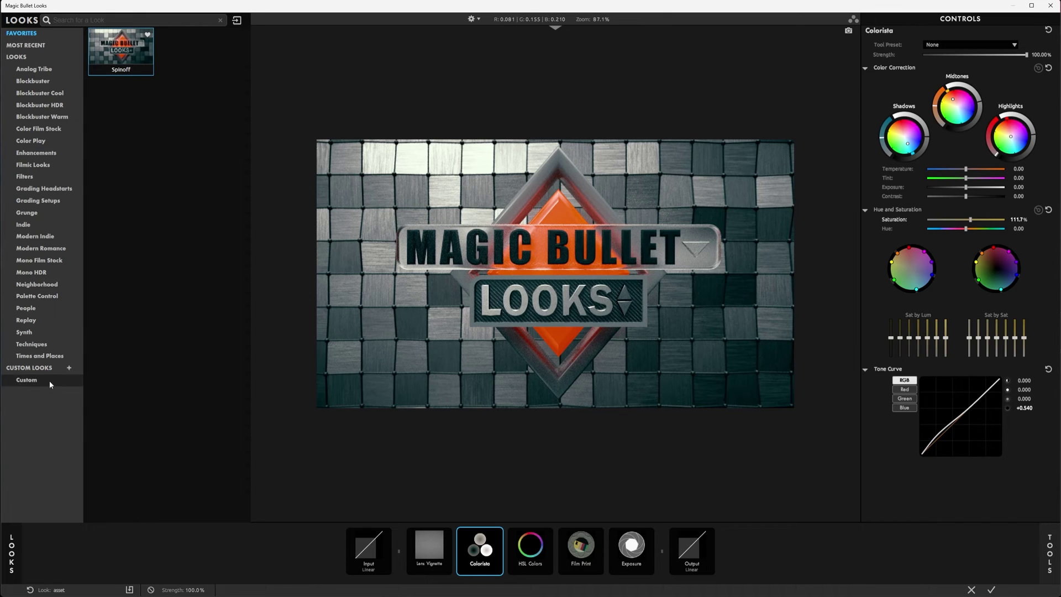
# Apply the saved custom Temp look, and enable the Magic Bullet Looks effect in Cinema 4D's perspective viewport
pyautogui.click(139, 54)
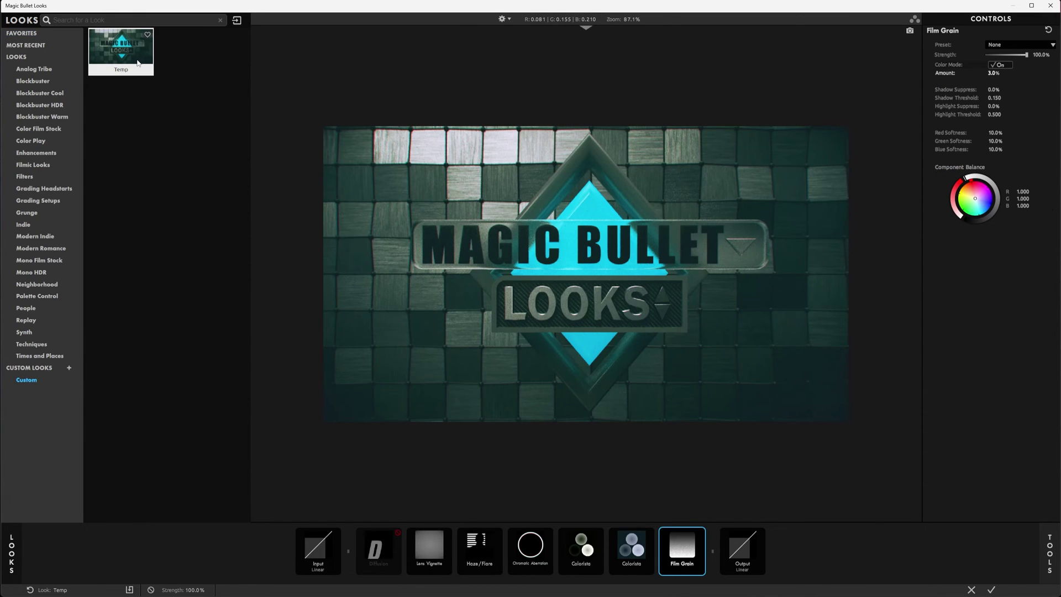
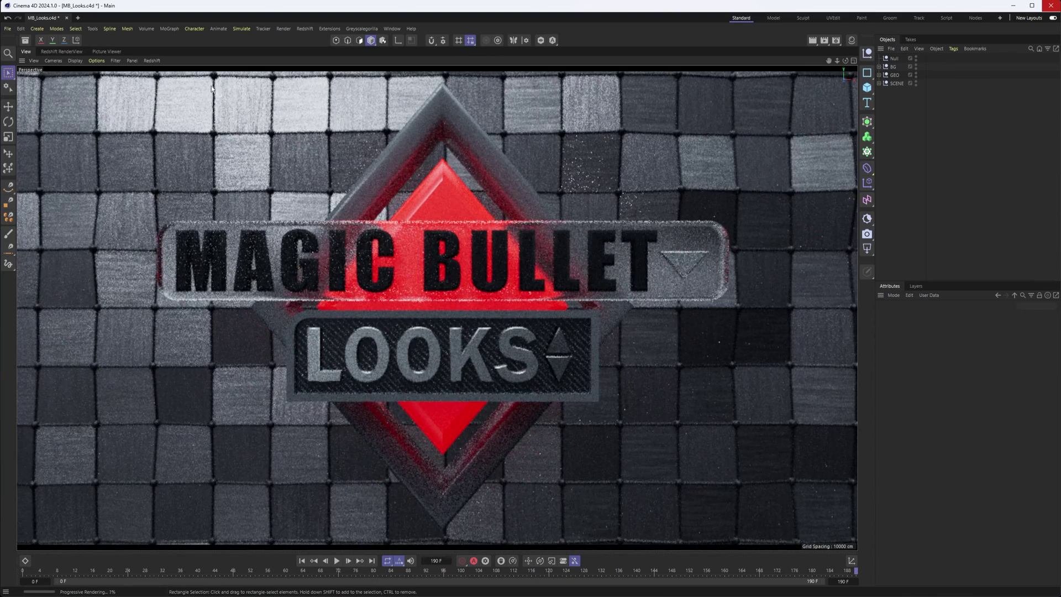
pyautogui.click(148, 62)
pyautogui.click(97, 61)
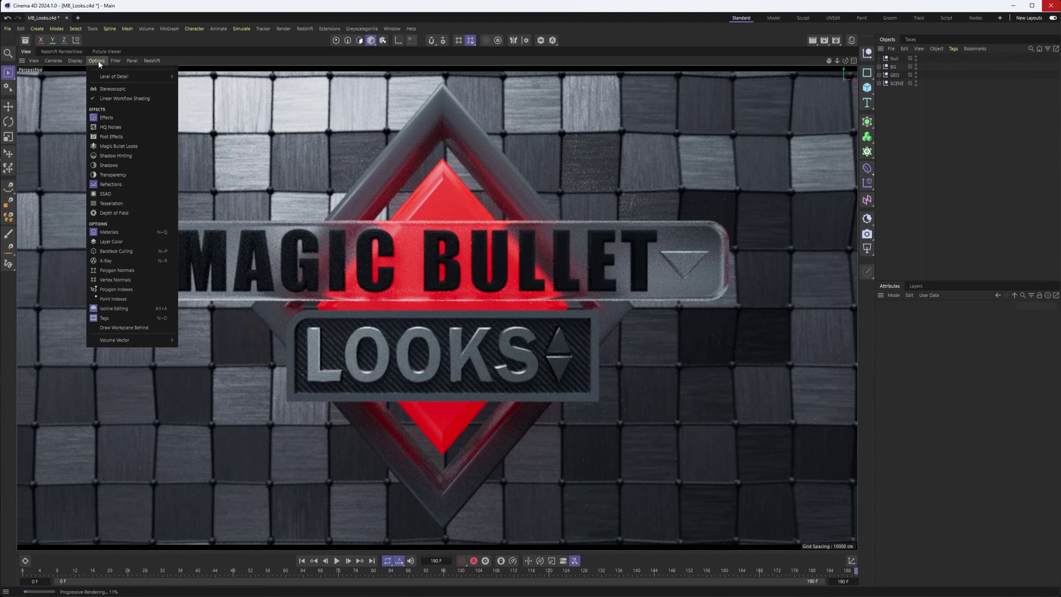
pyautogui.click(137, 146)
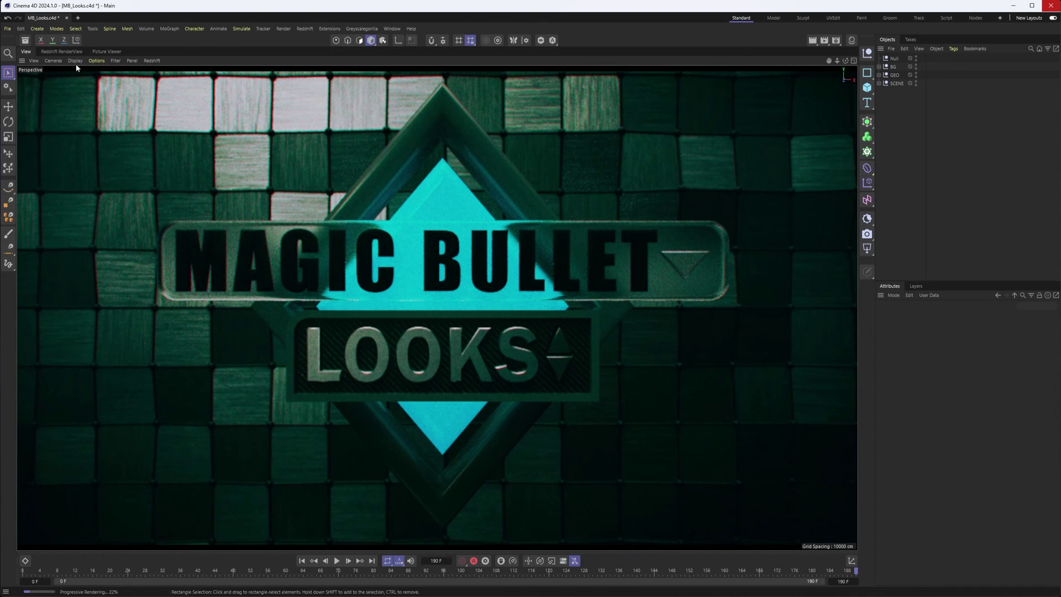
# Switch the viewport to the default camera for a close-up of the logo, and change to a scene camera with a wide front view
pyautogui.click(56, 62)
pyautogui.click(71, 105)
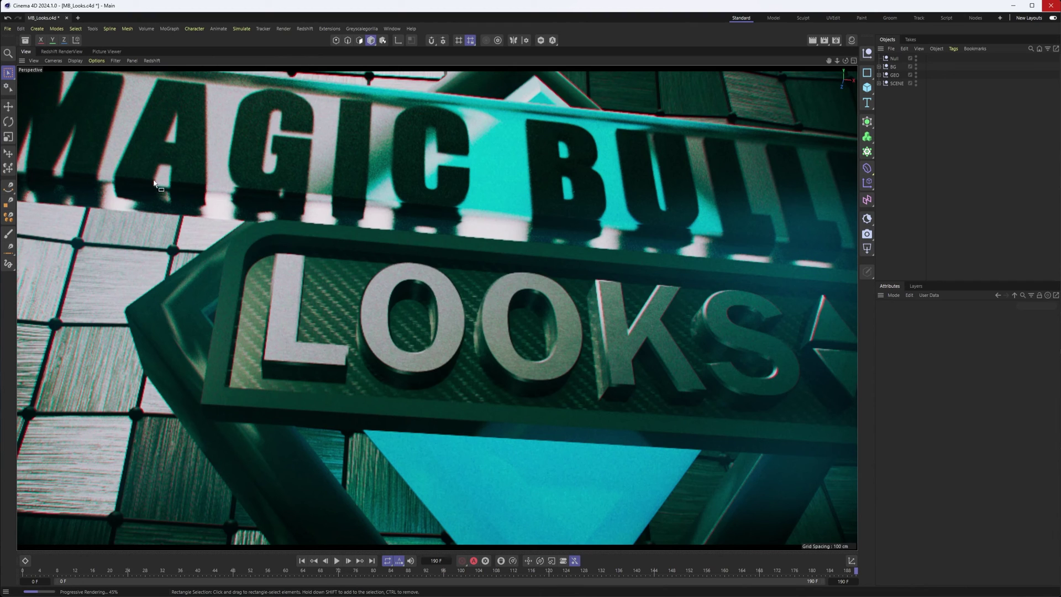
pyautogui.click(53, 61)
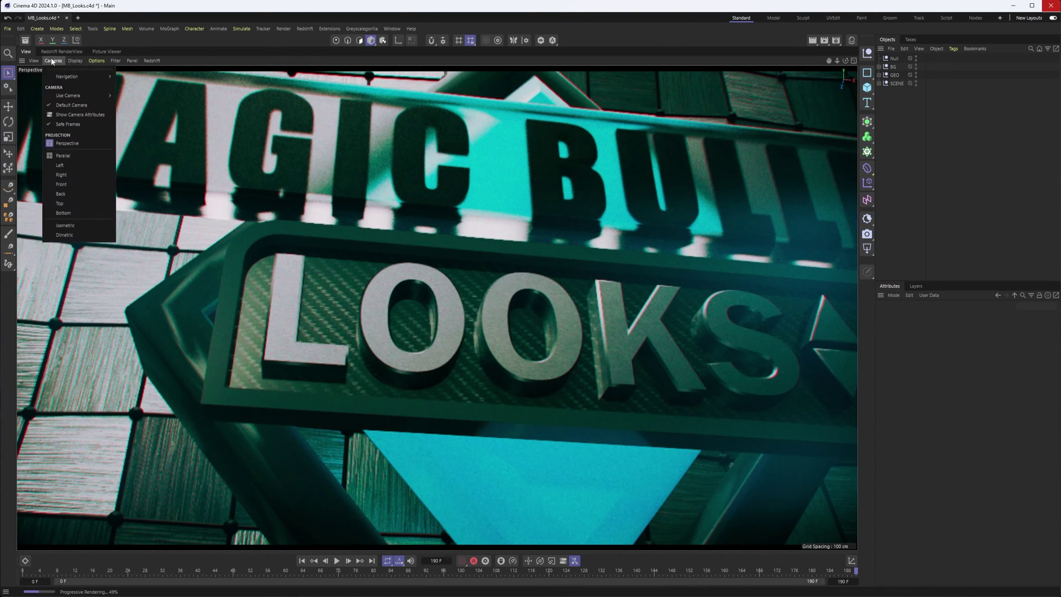
pyautogui.moveTo(74, 99)
pyautogui.click(138, 138)
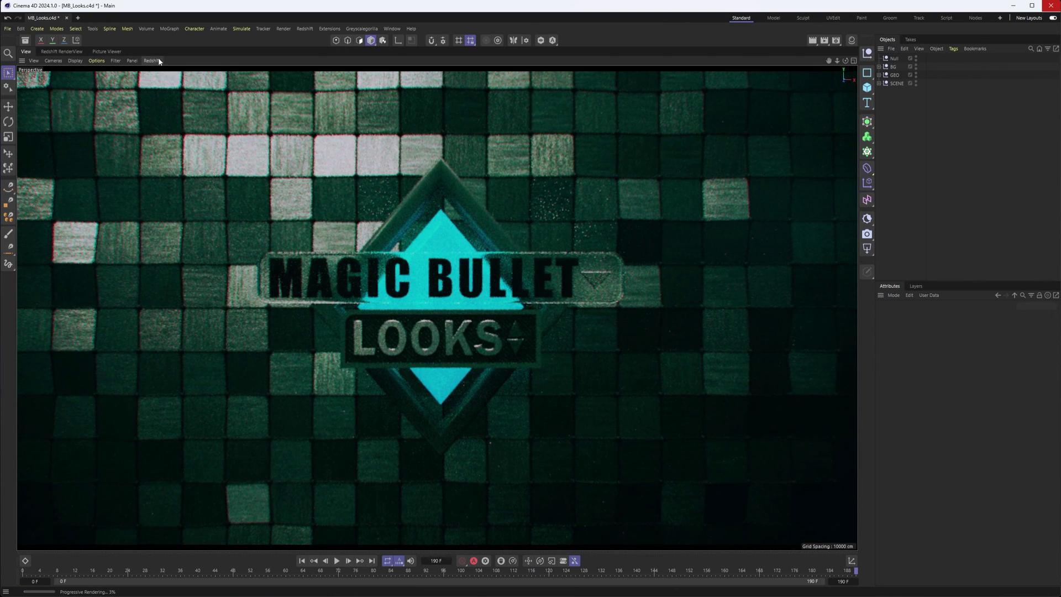
# Turn off Redshift rendering in the viewport, and look up the command for sending the view to Magic Bullet Looks without running it
pyautogui.click(157, 59)
pyautogui.click(175, 74)
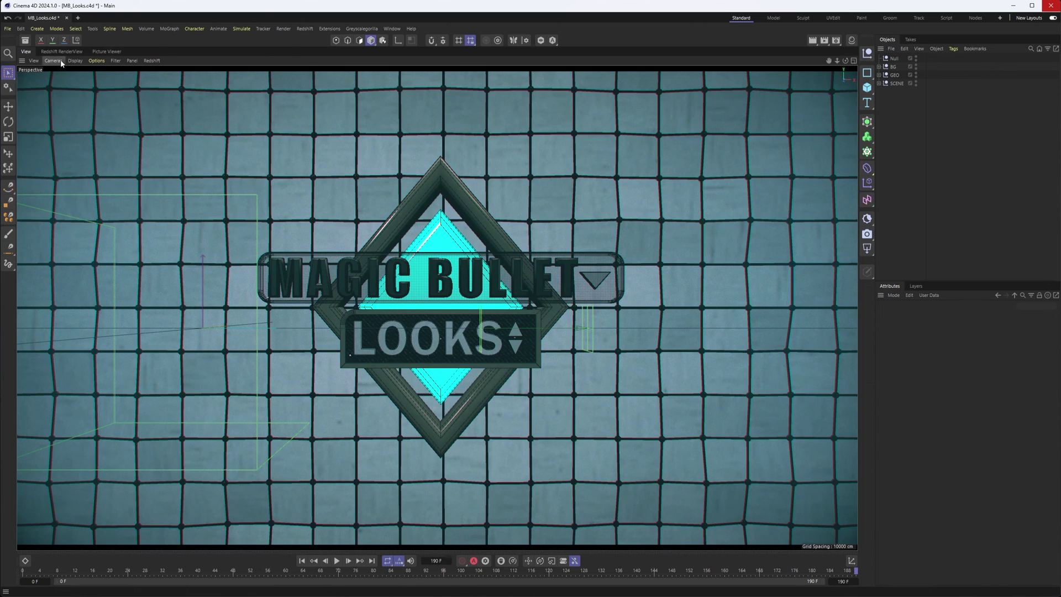
pyautogui.click(34, 61)
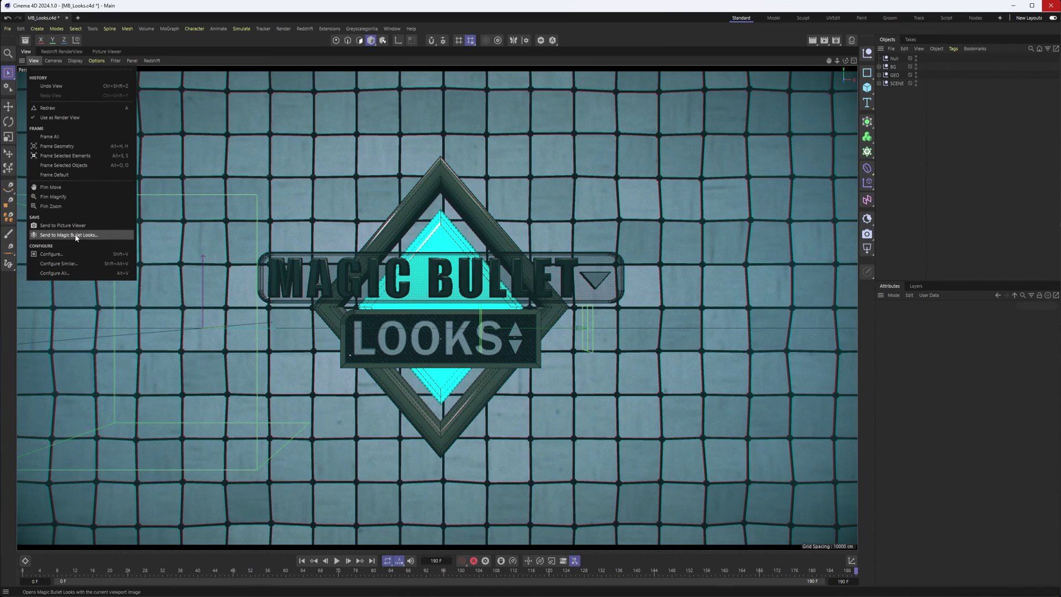
pyautogui.click(385, 237)
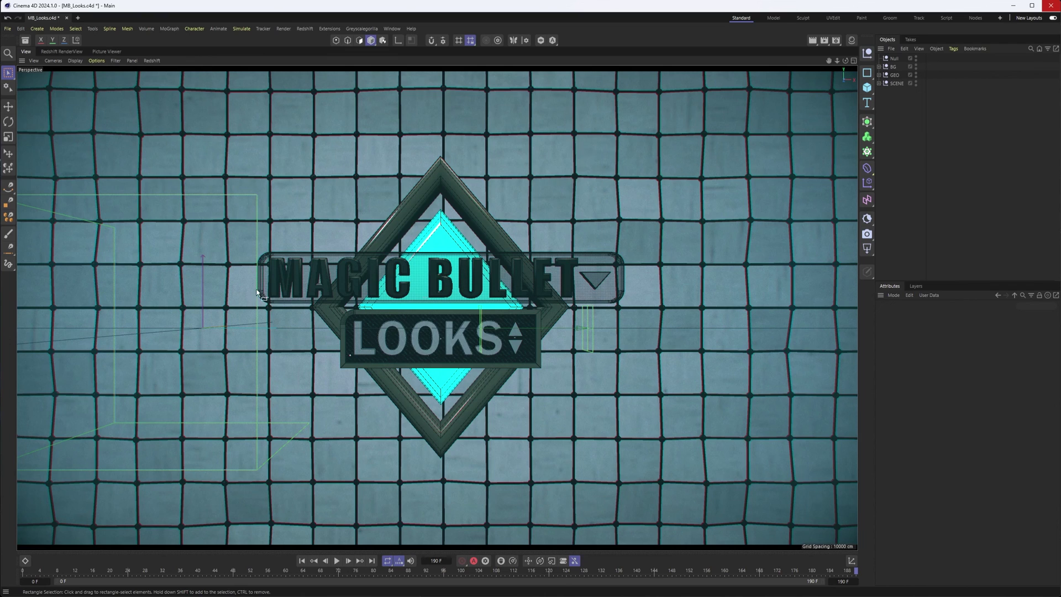
pyautogui.click(152, 62)
# Open the render settings and show the RS Post-Effects options
pyautogui.click(836, 41)
pyautogui.moveTo(872, 38); pyautogui.dragTo(508, 54)
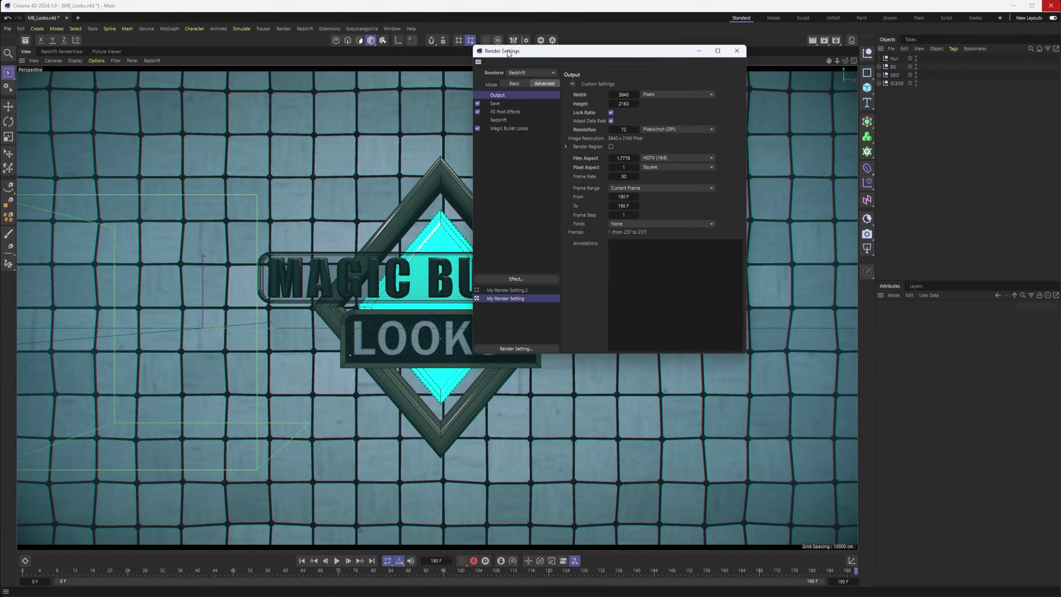
pyautogui.click(491, 112)
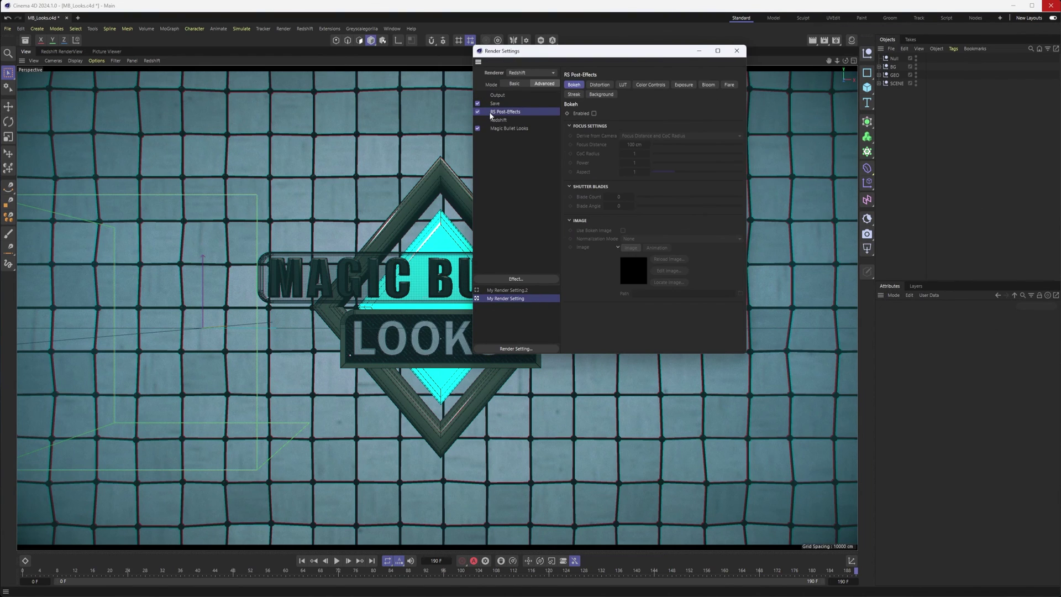
# Show the Redshift RenderView, and set the Magic Bullet Looks mix to 100% in the render settings
pyautogui.click(62, 51)
pyautogui.moveTo(608, 50); pyautogui.dragTo(456, 89)
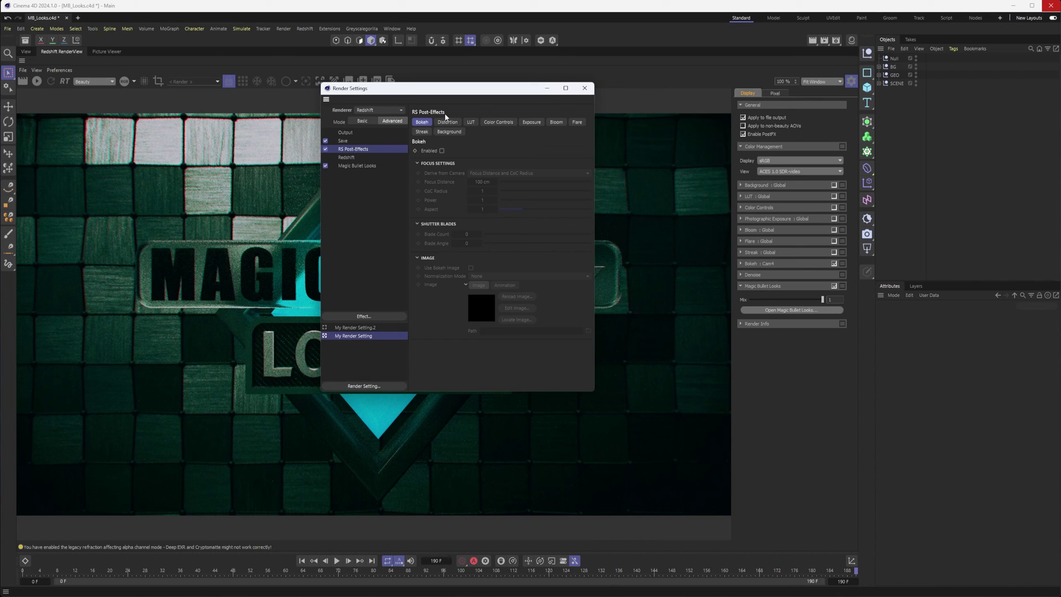
pyautogui.click(348, 165)
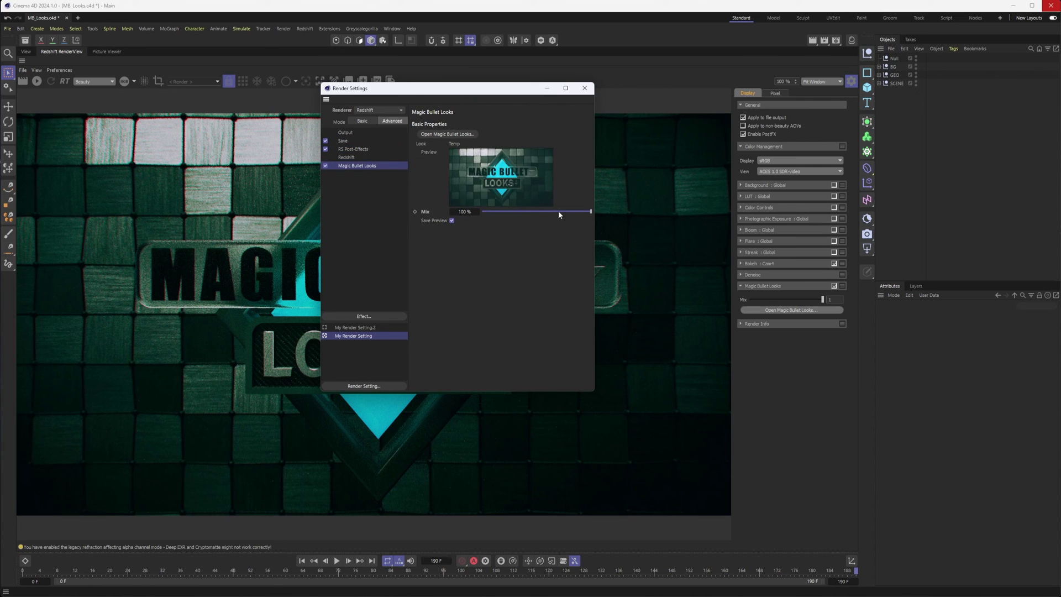
pyautogui.moveTo(580, 215)
pyautogui.mouseDown()
pyautogui.moveTo(524, 213)
pyautogui.moveTo(592, 211)
pyautogui.mouseUp()
pyautogui.moveTo(455, 92); pyautogui.dragTo(582, 72)
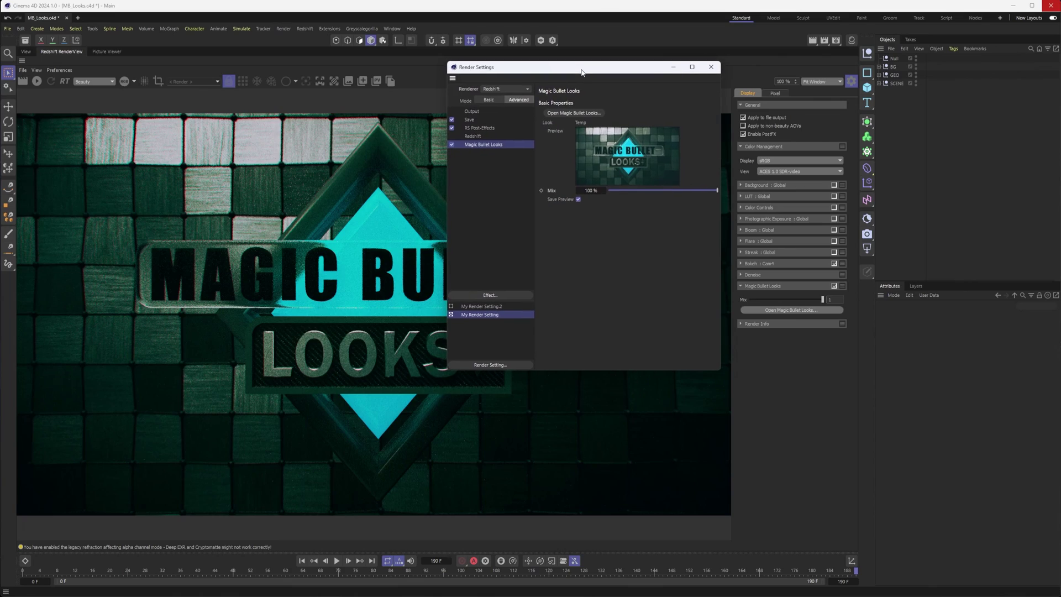